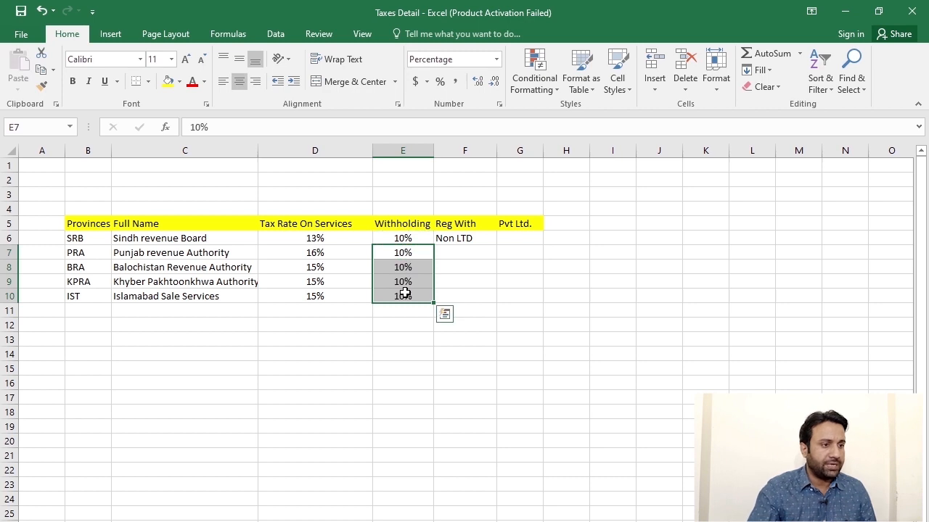
# - Fill Non LTD down the Reg With column for all five provinces, and enter Pvt Ltd. in G6
pyautogui.click(450, 239)
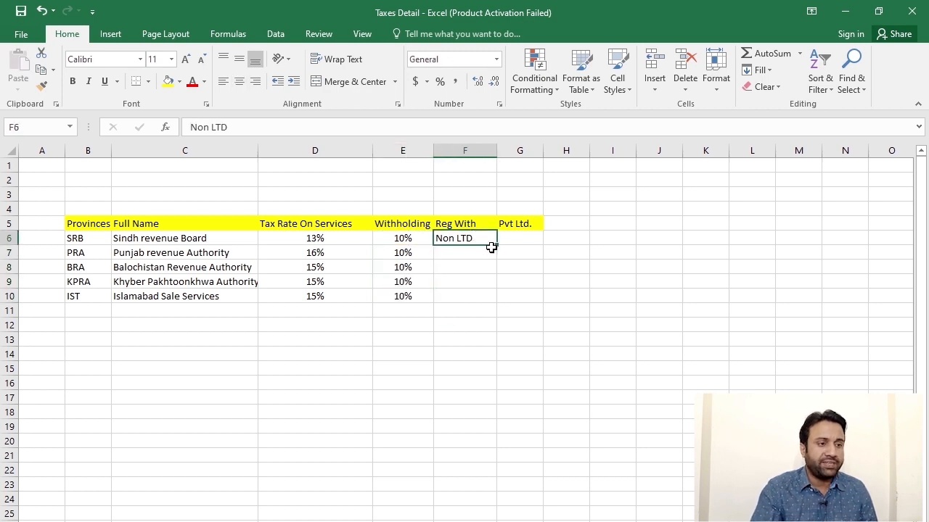
pyautogui.doubleClick(496, 245)
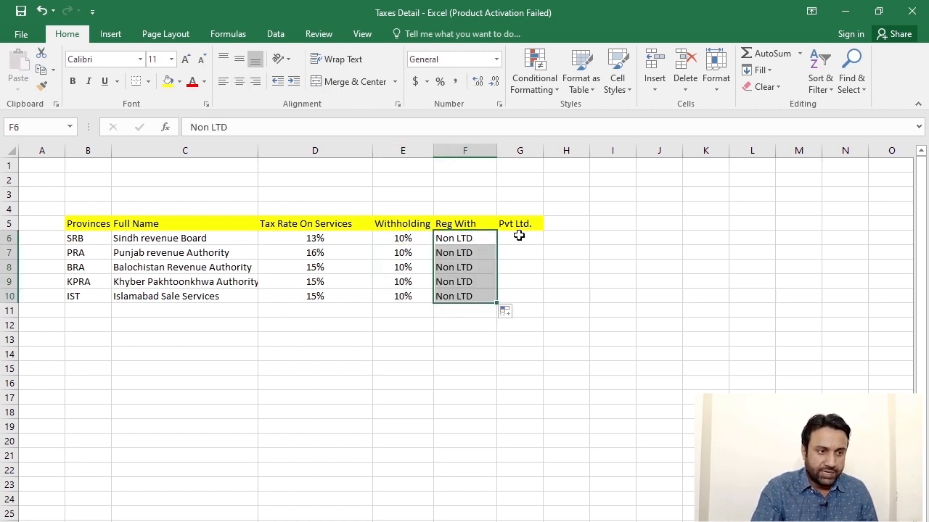
pyautogui.click(519, 238)
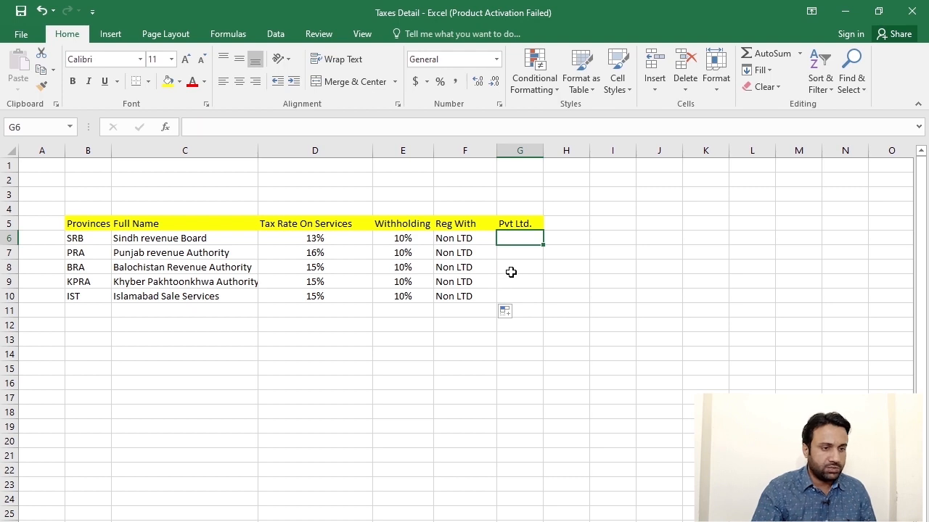
pyautogui.write('Pvt Ltd.')
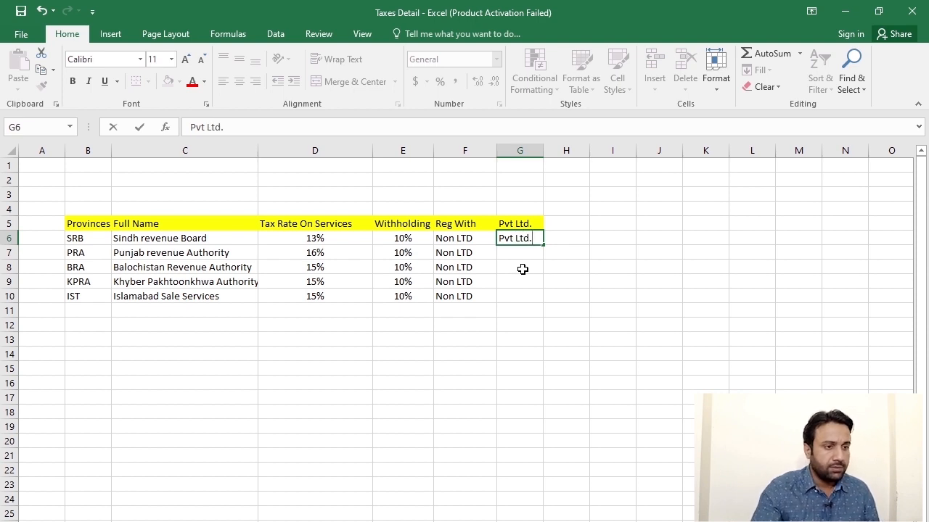
pyautogui.click(522, 339)
# - Copy Pvt Ltd. from G6 into G7:G10 for the remaining provinces
pyautogui.moveTo(520, 240); pyautogui.dragTo(519, 300)
pyautogui.click(515, 241)
pyautogui.hotkey('ctrl', 'c')
pyautogui.moveTo(515, 250); pyautogui.dragTo(513, 295)
pyautogui.hotkey('ctrl', 'v')
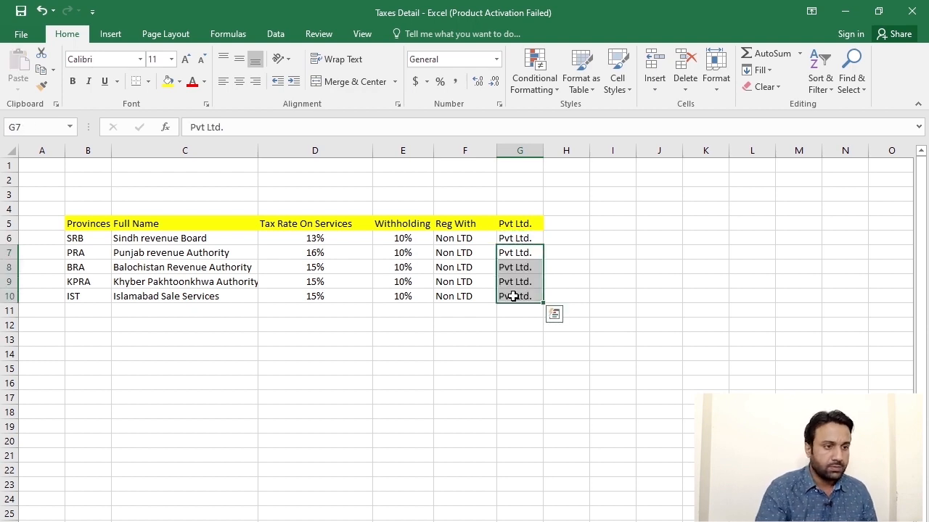
pyautogui.click(520, 368)
# - Enter 8% in H6 and fill it down to H10
pyautogui.click(563, 239)
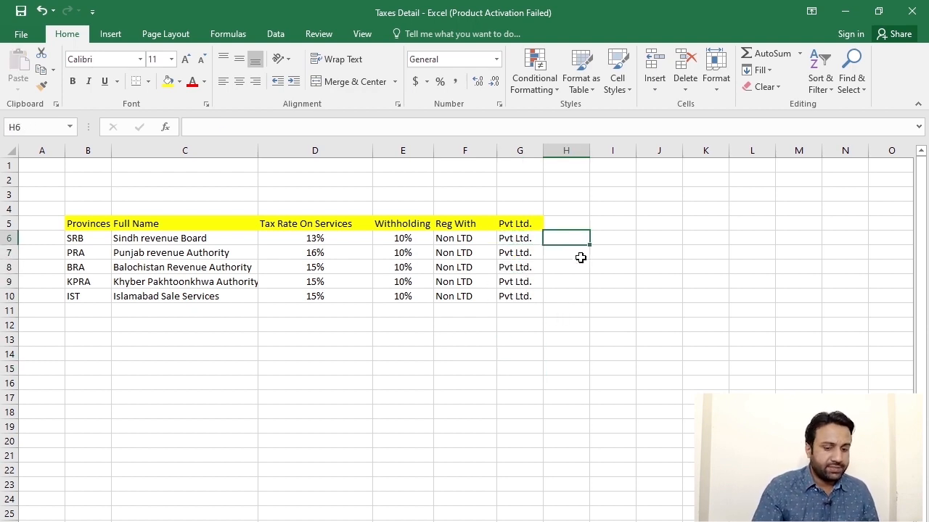
pyautogui.write('8')
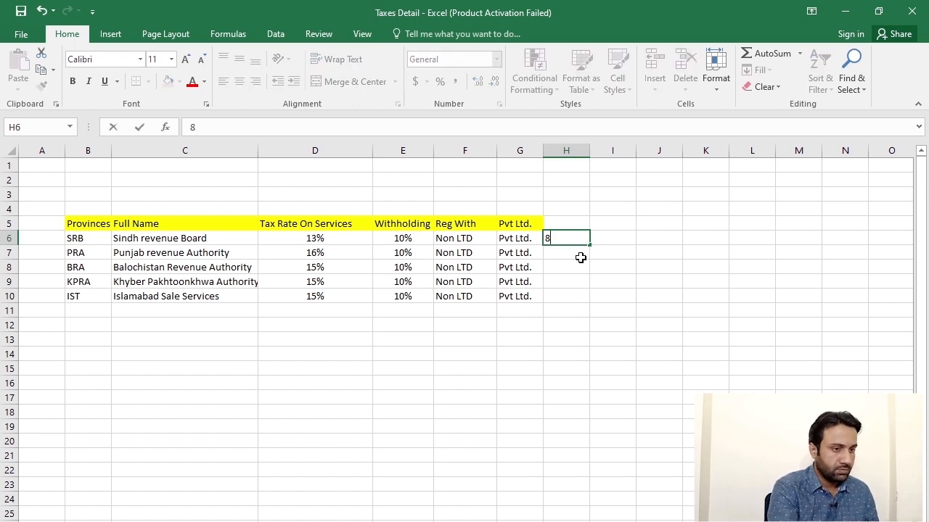
pyautogui.click(589, 284)
pyautogui.click(568, 237)
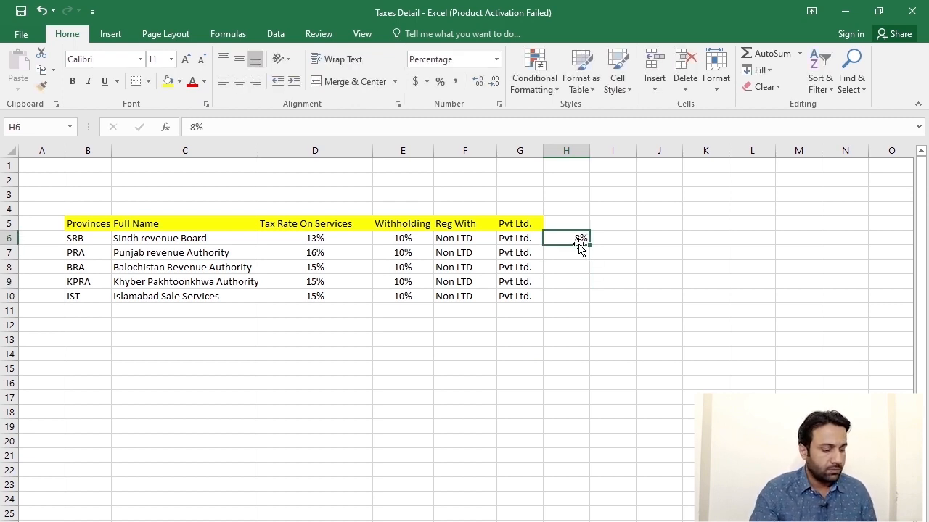
pyautogui.moveTo(589, 245); pyautogui.dragTo(568, 296)
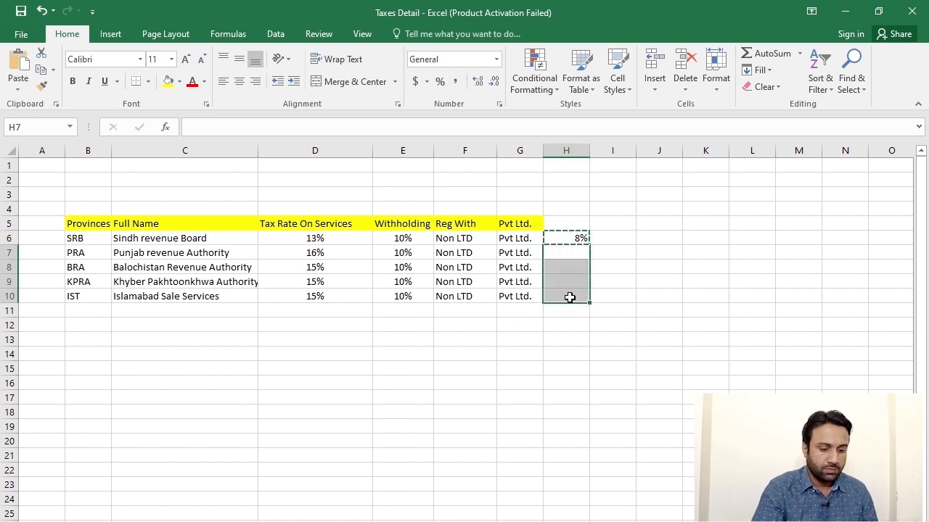
# - Head column H 'Tax Rate' and centre the 8% values in H6:H10
pyautogui.click(566, 227)
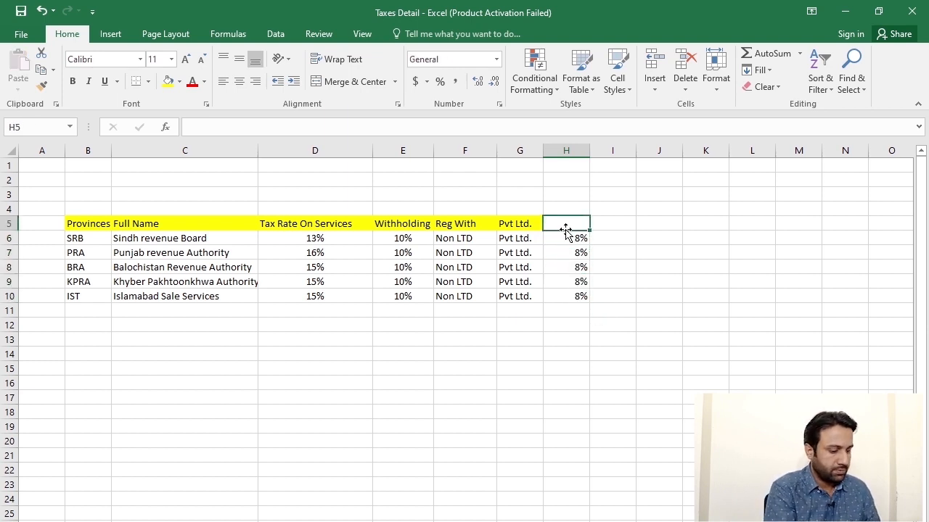
pyautogui.write('Tax Rate')
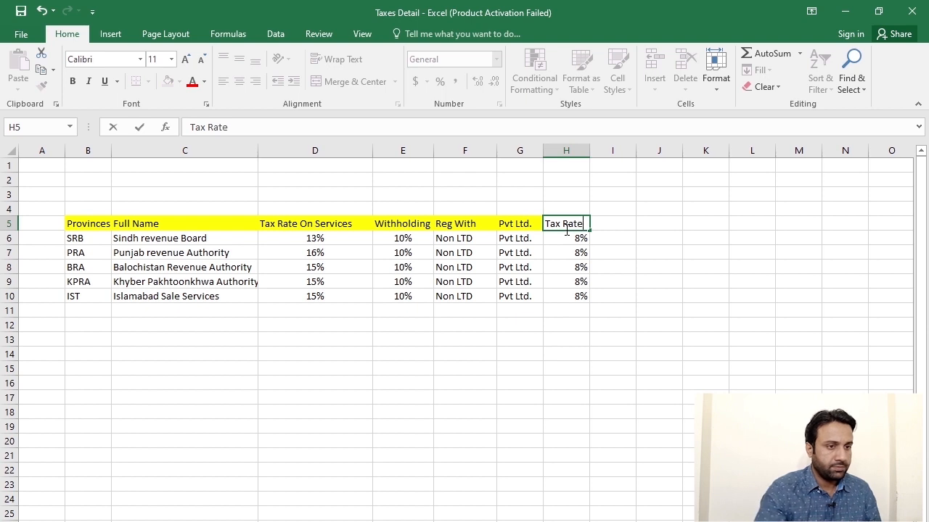
pyautogui.click(654, 411)
pyautogui.moveTo(567, 240); pyautogui.dragTo(560, 312)
pyautogui.click(612, 383)
pyautogui.moveTo(567, 238); pyautogui.dragTo(561, 294)
pyautogui.click(238, 81)
pyautogui.click(580, 312)
pyautogui.click(522, 367)
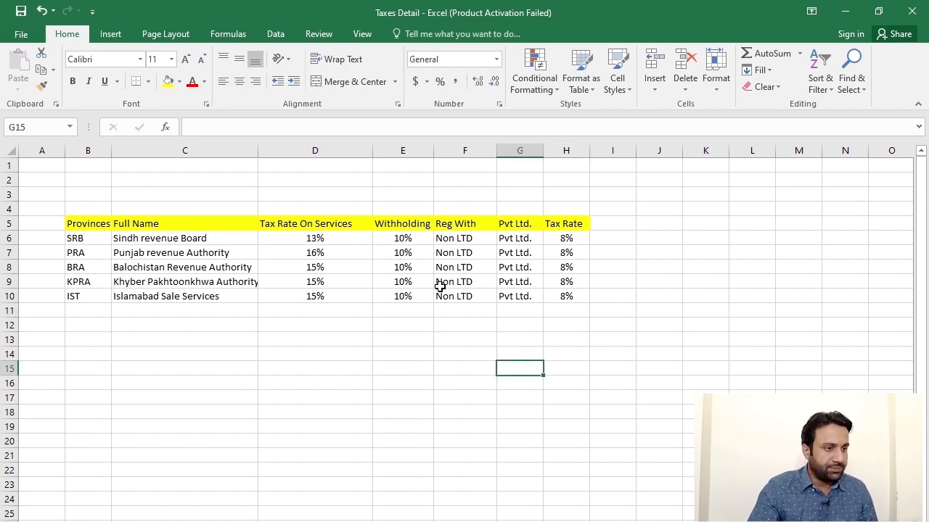
pyautogui.moveTo(100, 243); pyautogui.dragTo(272, 240)
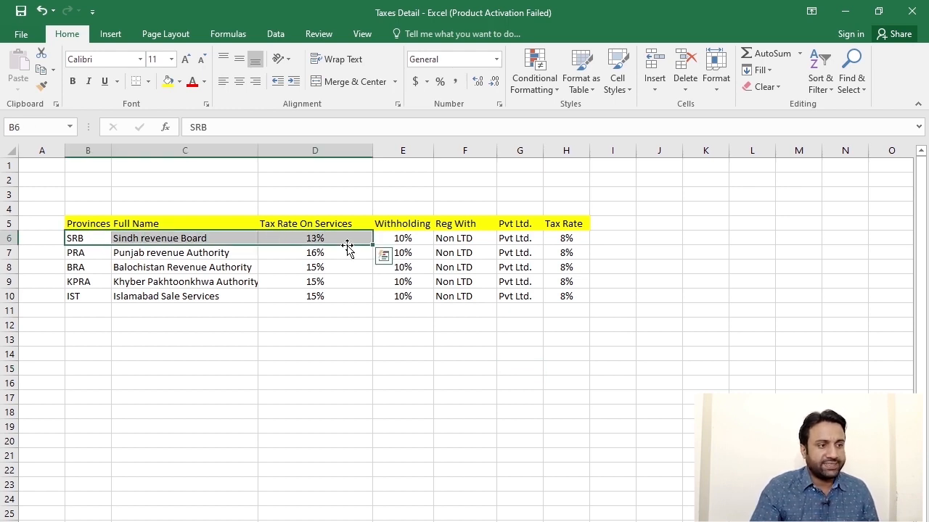
pyautogui.click(413, 240)
pyautogui.moveTo(479, 242); pyautogui.dragTo(420, 243)
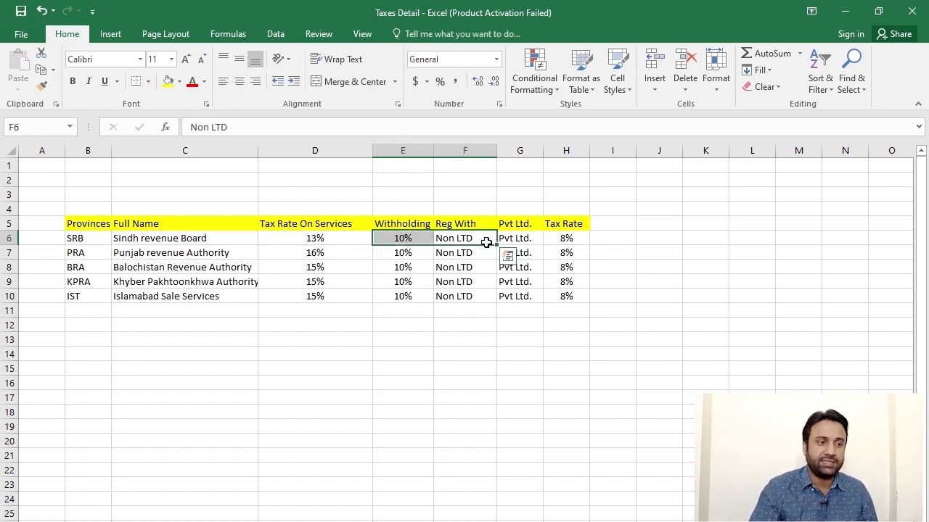
pyautogui.moveTo(518, 240); pyautogui.dragTo(594, 241)
pyautogui.click(403, 354)
pyautogui.moveTo(91, 252); pyautogui.dragTo(464, 280)
pyautogui.click(522, 265)
pyautogui.moveTo(83, 296); pyautogui.dragTo(239, 295)
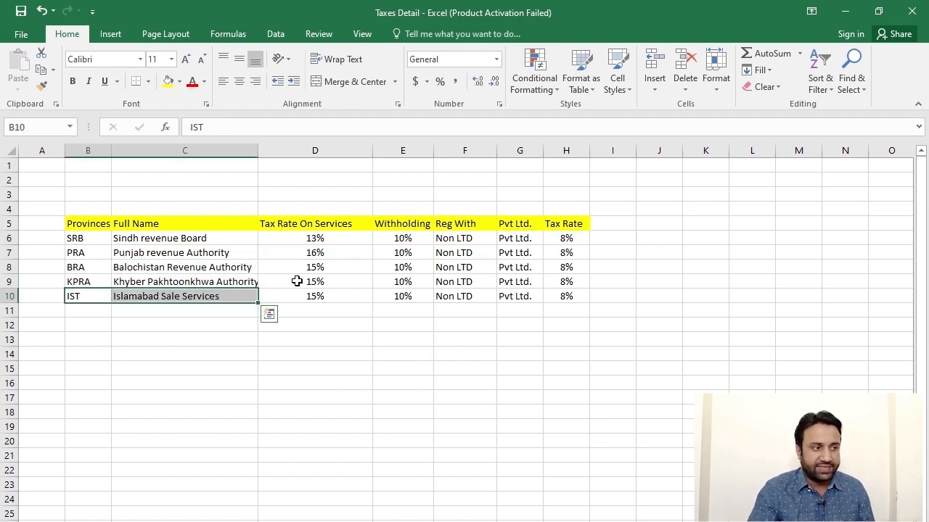
pyautogui.click(265, 338)
pyautogui.moveTo(411, 247); pyautogui.dragTo(408, 295)
pyautogui.moveTo(582, 257); pyautogui.dragTo(566, 296)
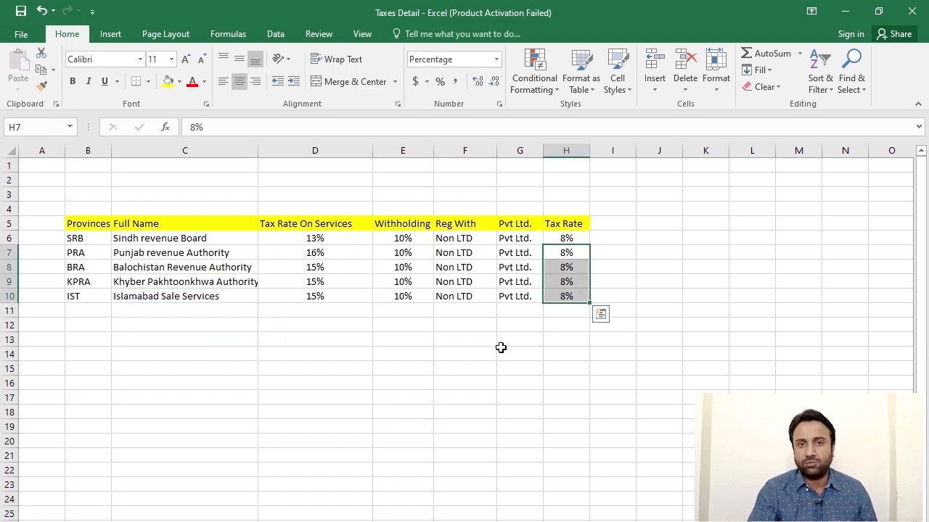
pyautogui.click(530, 357)
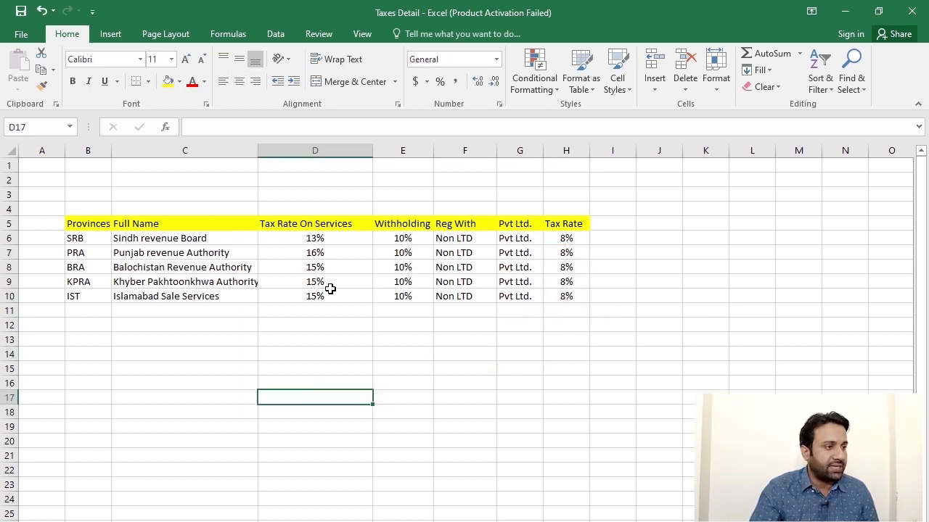
pyautogui.moveTo(84, 238); pyautogui.dragTo(74, 295)
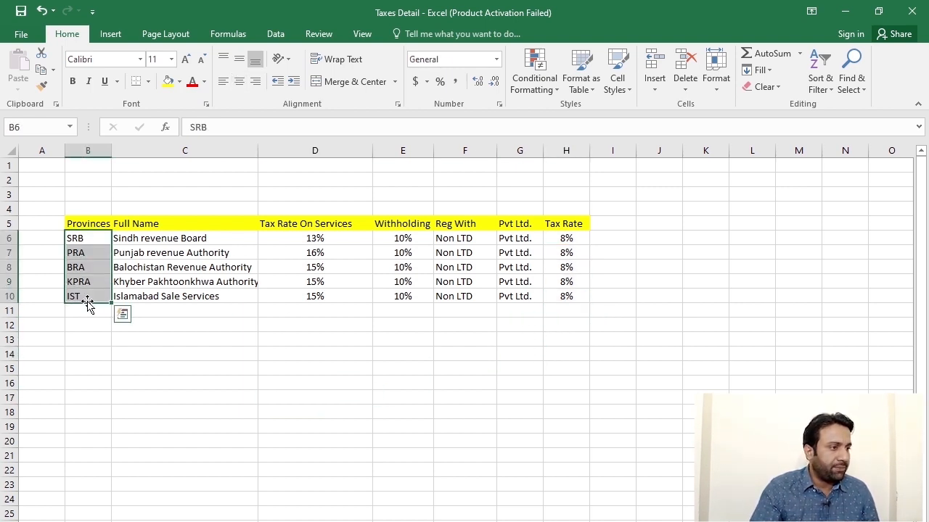
pyautogui.moveTo(99, 239); pyautogui.dragTo(90, 299)
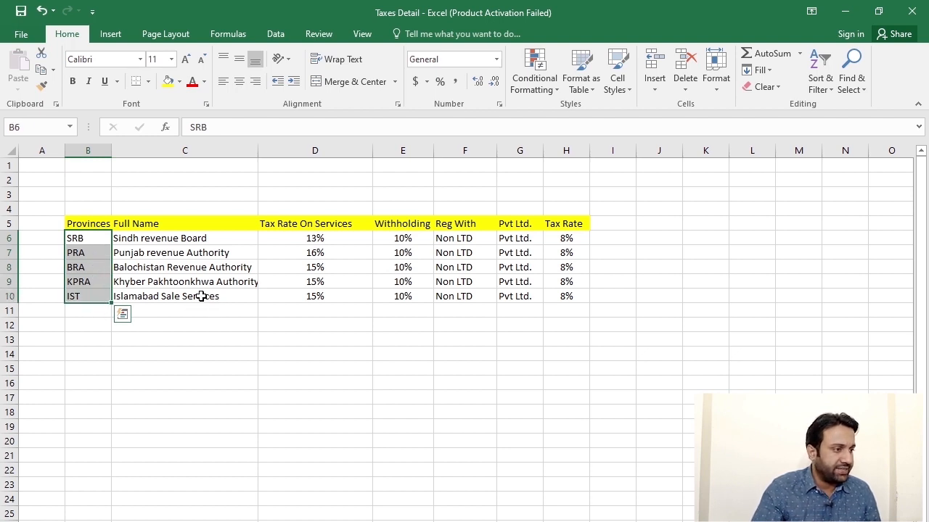
pyautogui.moveTo(73, 238); pyautogui.dragTo(86, 280)
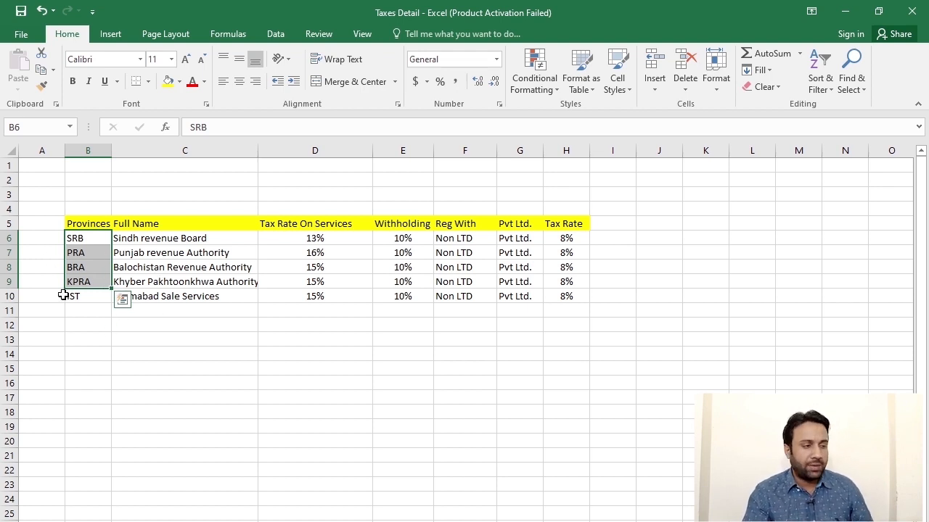
pyautogui.moveTo(185, 241); pyautogui.dragTo(406, 241)
pyautogui.moveTo(108, 254); pyautogui.dragTo(227, 293)
pyautogui.moveTo(326, 255); pyautogui.dragTo(330, 308)
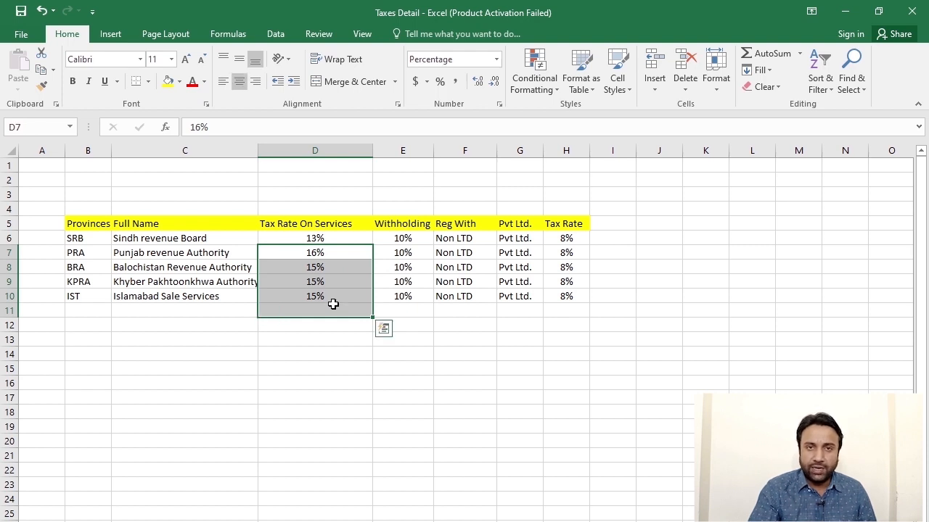
pyautogui.click(326, 324)
pyautogui.moveTo(186, 255); pyautogui.dragTo(307, 253)
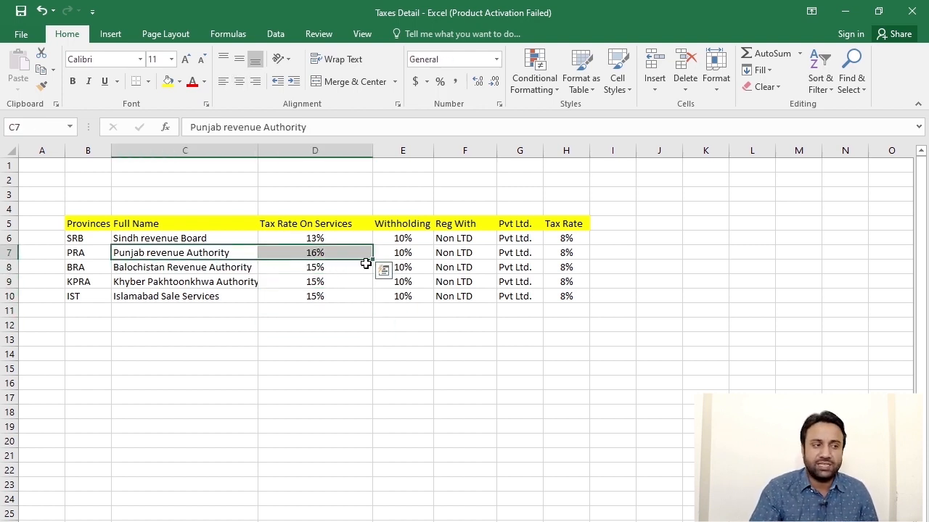
pyautogui.click(326, 252)
pyautogui.click(414, 250)
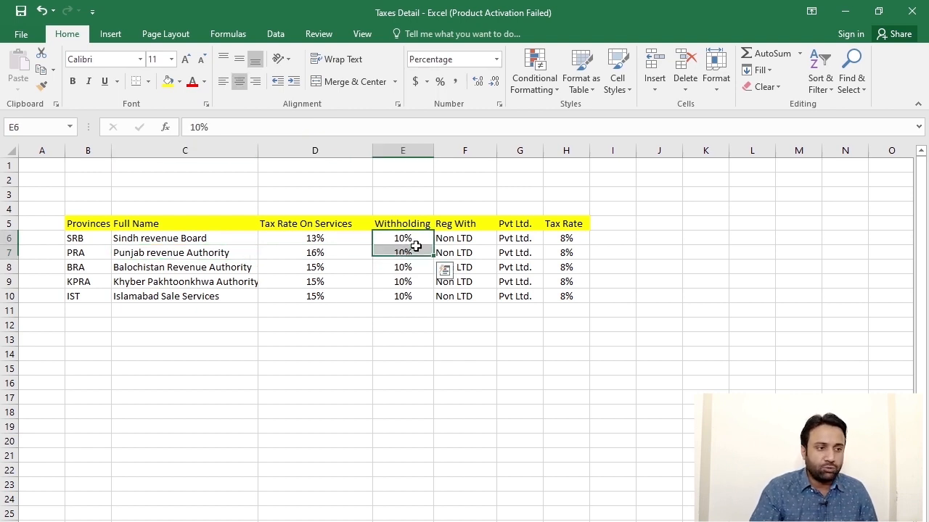
pyautogui.hotkey('ctrl', 'shift', 'Right')
pyautogui.moveTo(363, 256); pyautogui.dragTo(338, 294)
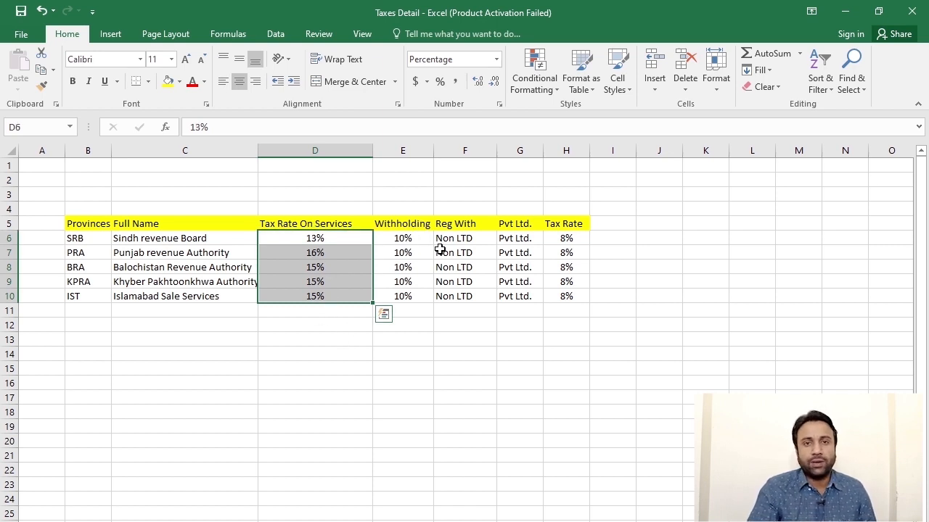
pyautogui.moveTo(412, 234); pyautogui.dragTo(411, 296)
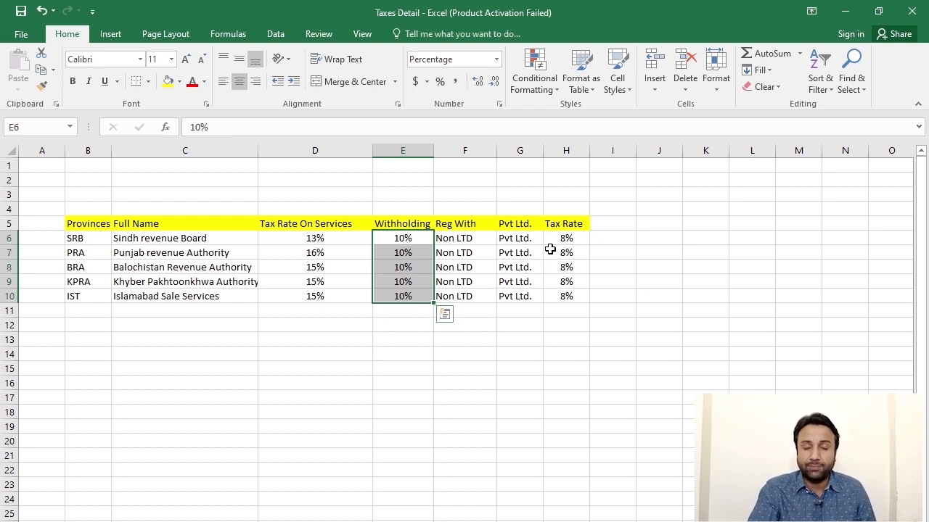
pyautogui.moveTo(526, 242); pyautogui.dragTo(566, 300)
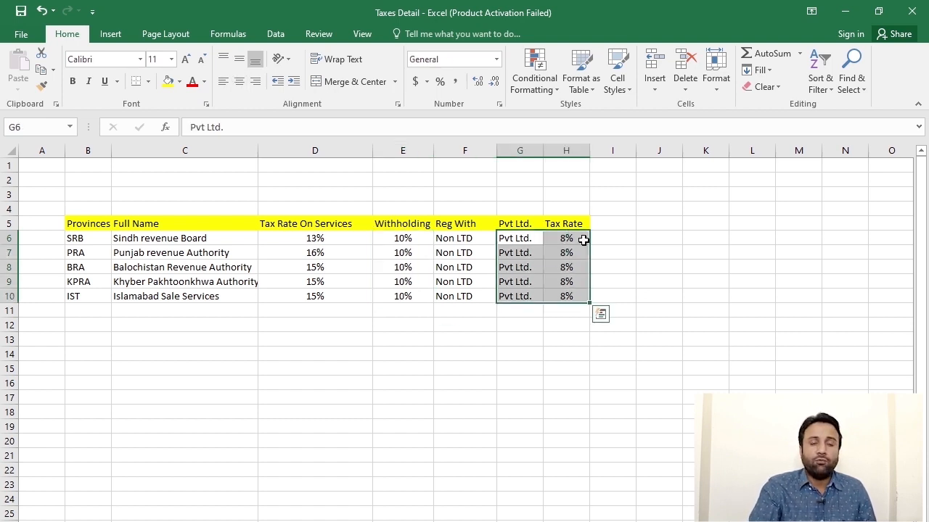
pyautogui.click(519, 340)
pyautogui.moveTo(565, 243); pyautogui.dragTo(566, 296)
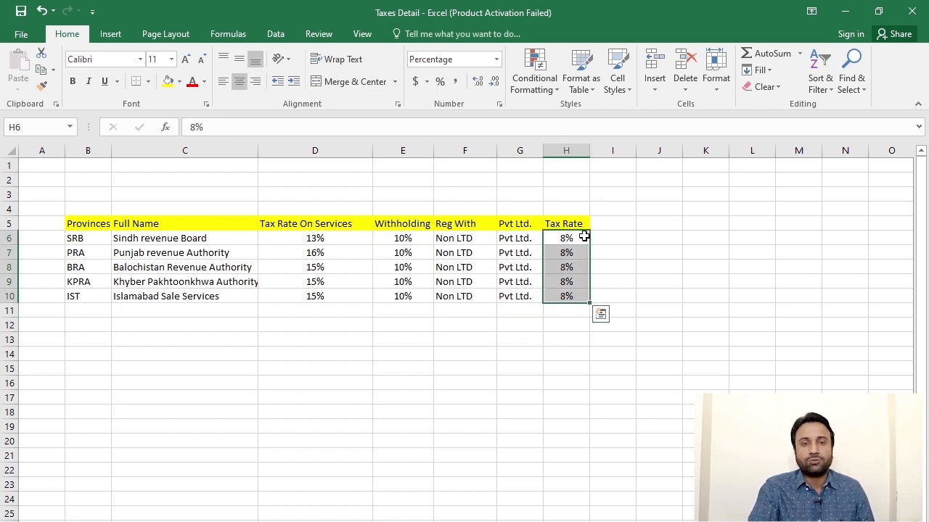
pyautogui.click(653, 294)
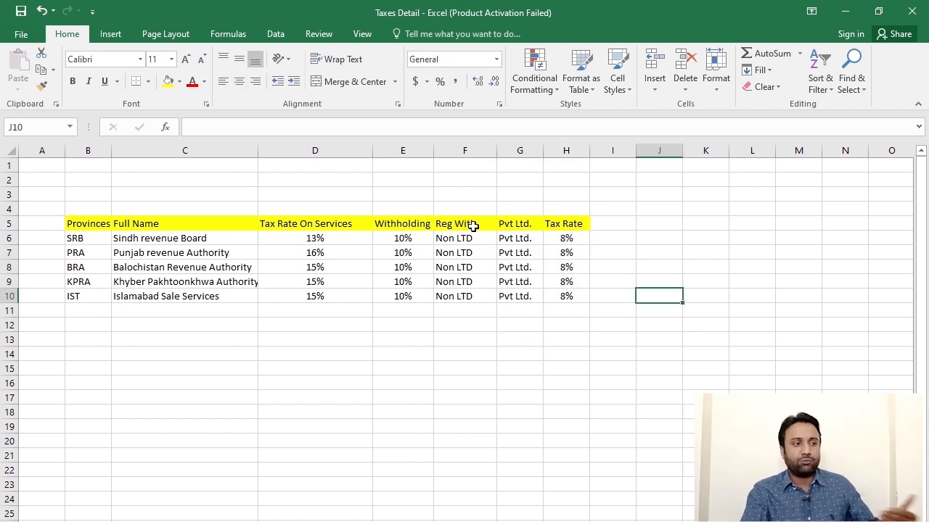
pyautogui.moveTo(87, 237); pyautogui.dragTo(570, 238)
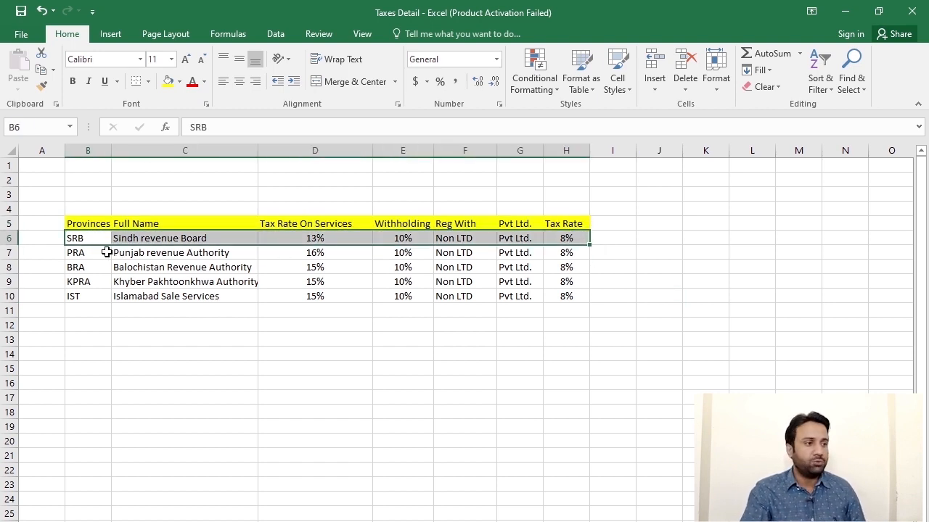
pyautogui.moveTo(99, 252); pyautogui.dragTo(411, 255)
pyautogui.click(330, 255)
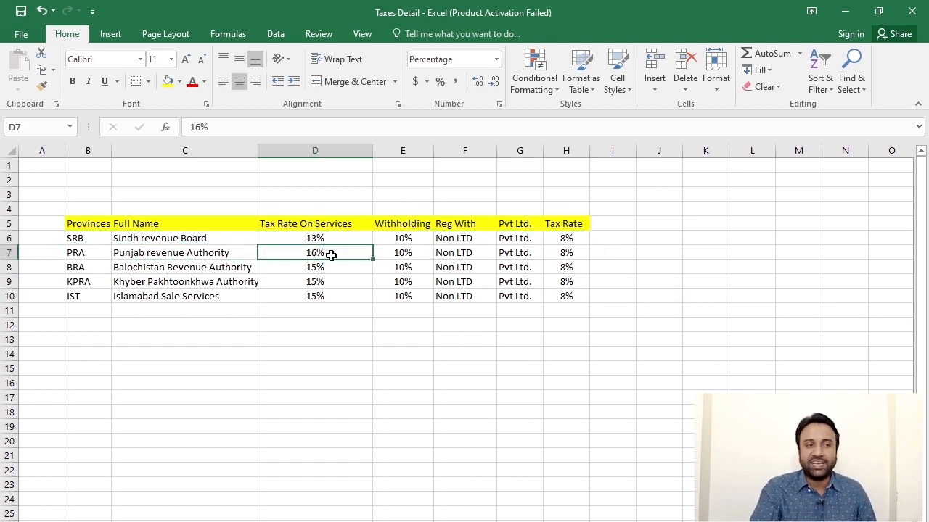
pyautogui.click(303, 267)
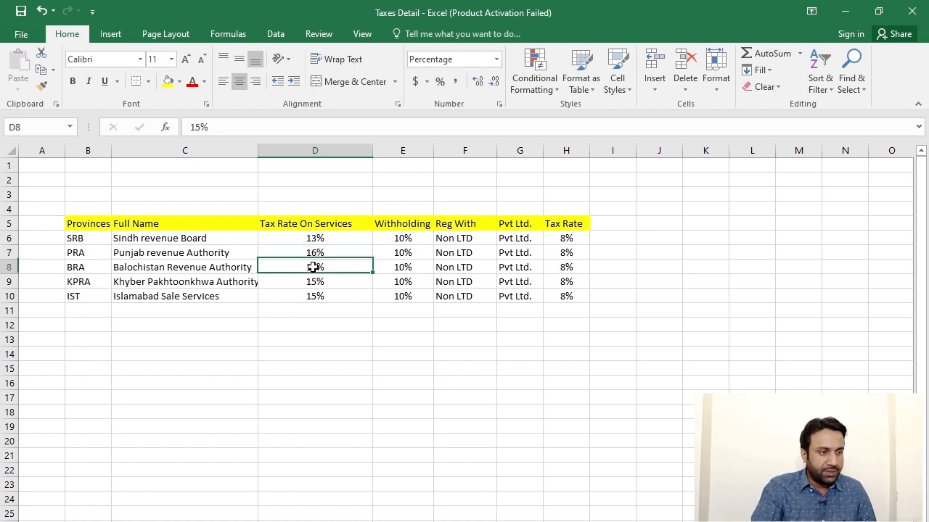
pyautogui.moveTo(351, 266); pyautogui.dragTo(406, 267)
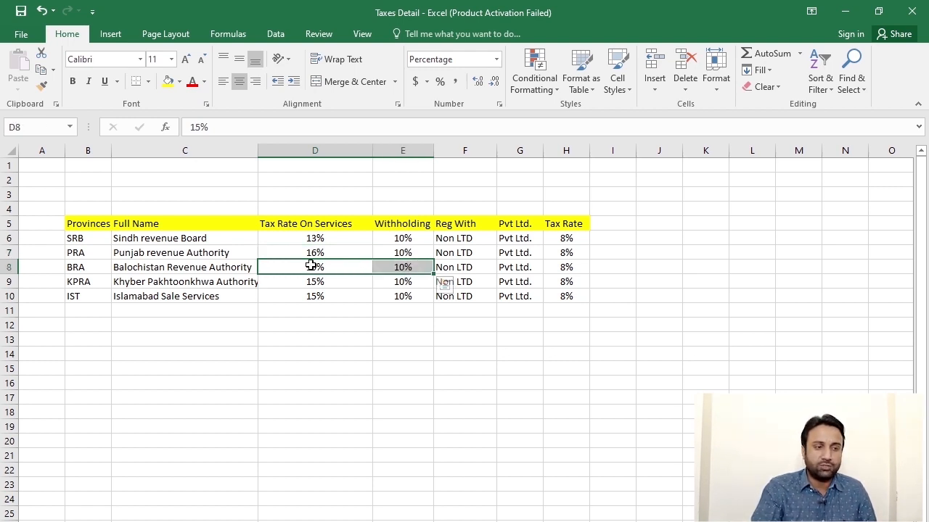
pyautogui.moveTo(327, 281); pyautogui.dragTo(330, 298)
pyautogui.click(341, 312)
pyautogui.moveTo(225, 298); pyautogui.dragTo(346, 296)
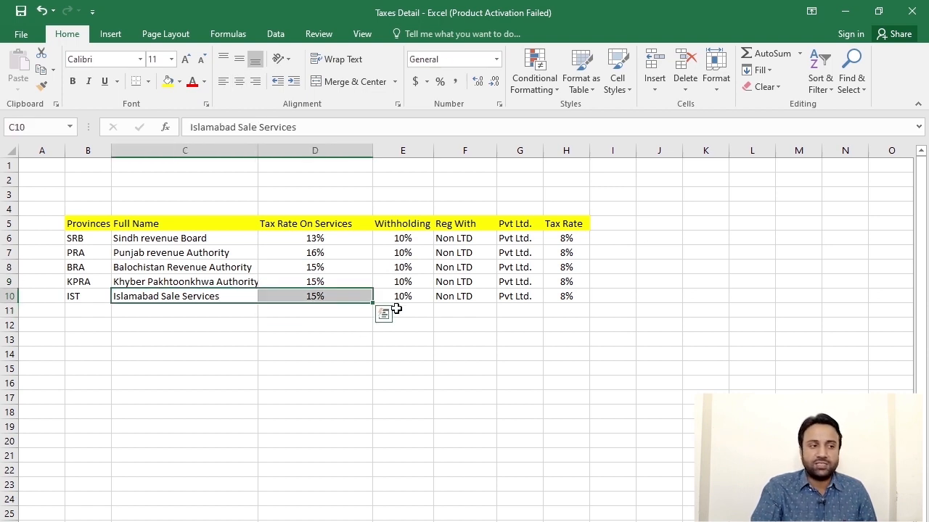
pyautogui.click(335, 295)
pyautogui.click(367, 324)
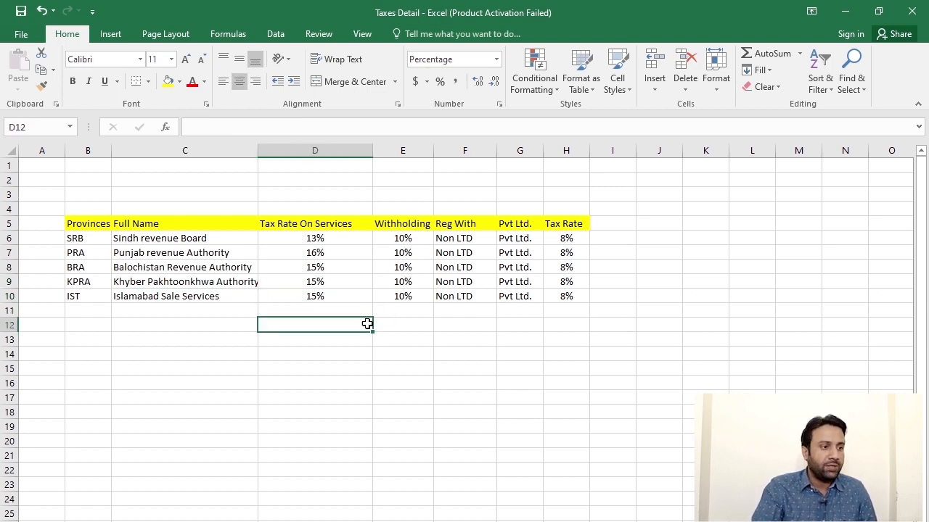
pyautogui.click(328, 267)
pyautogui.moveTo(329, 267); pyautogui.dragTo(323, 292)
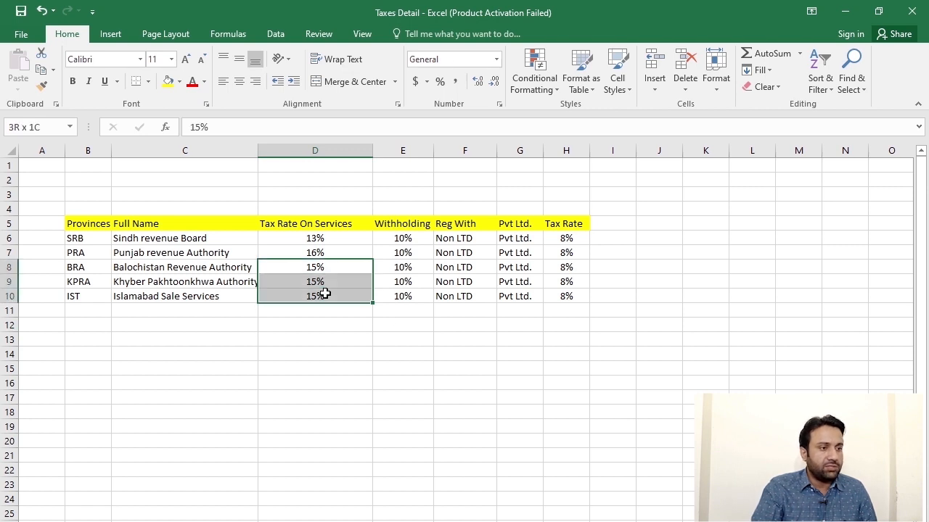
pyautogui.moveTo(338, 250); pyautogui.dragTo(317, 296)
pyautogui.click(361, 296)
pyautogui.click(394, 324)
pyautogui.moveTo(419, 241); pyautogui.dragTo(407, 312)
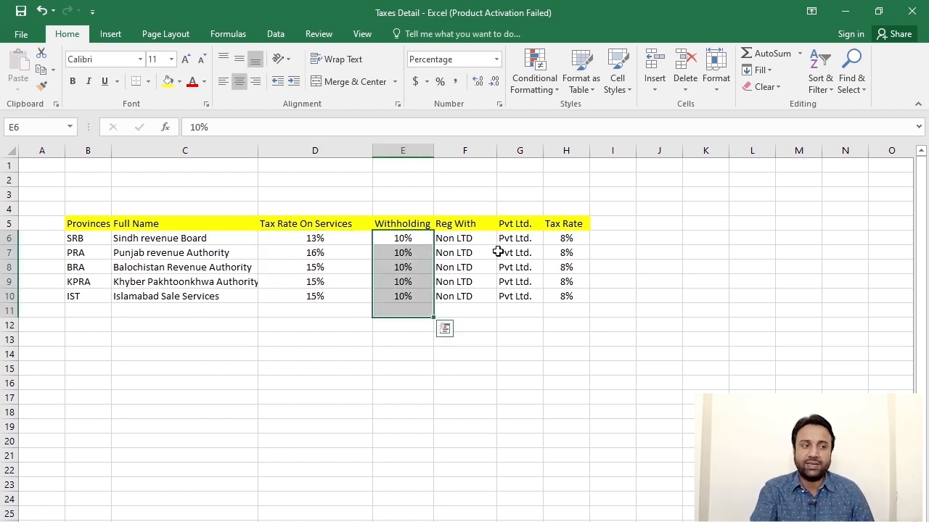
pyautogui.click(534, 241)
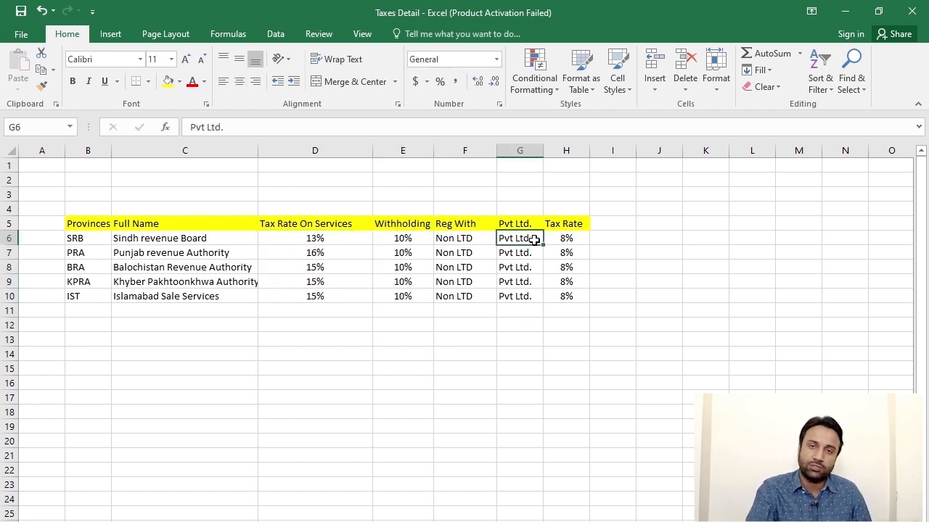
pyautogui.click(465, 310)
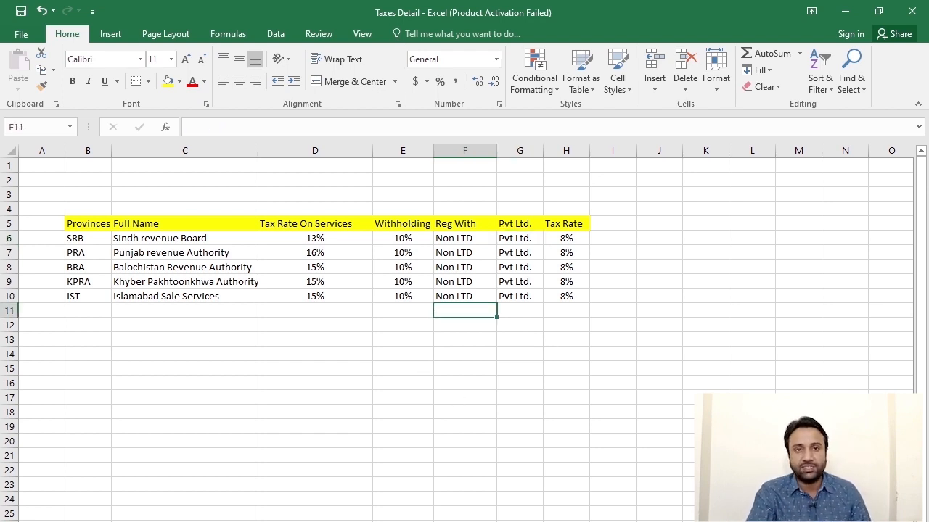
pyautogui.click(581, 502)
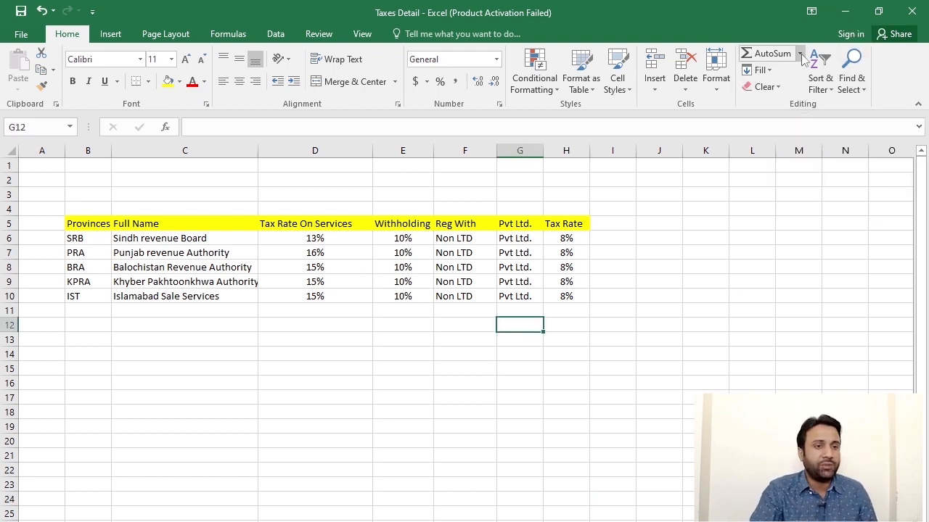
# - Minimize Excel and launch Busy 18 in demo mode past the security warning
pyautogui.click(846, 12)
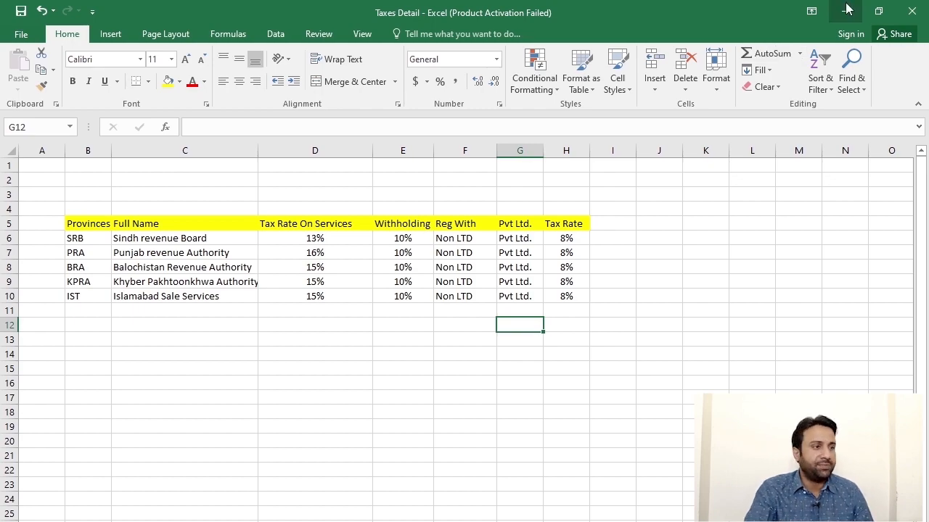
pyautogui.rightClick(417, 65)
pyautogui.click(455, 103)
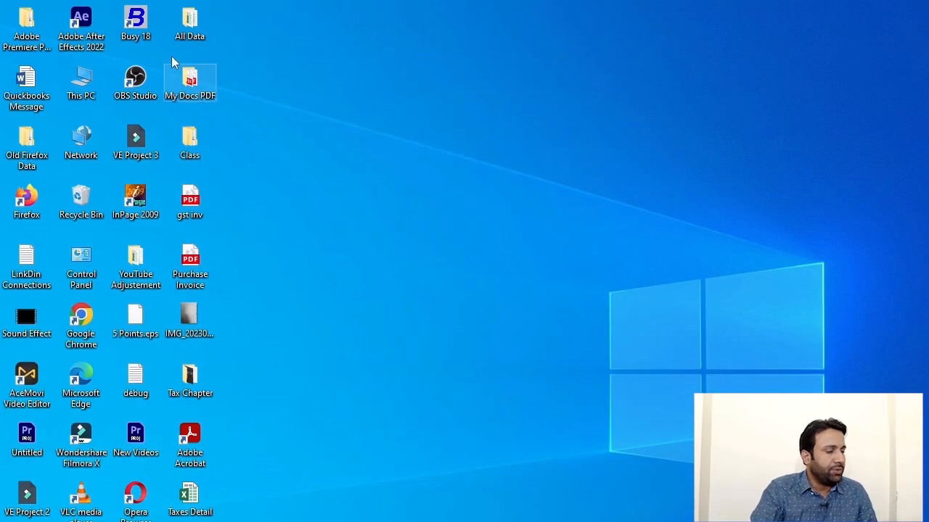
pyautogui.doubleClick(141, 20)
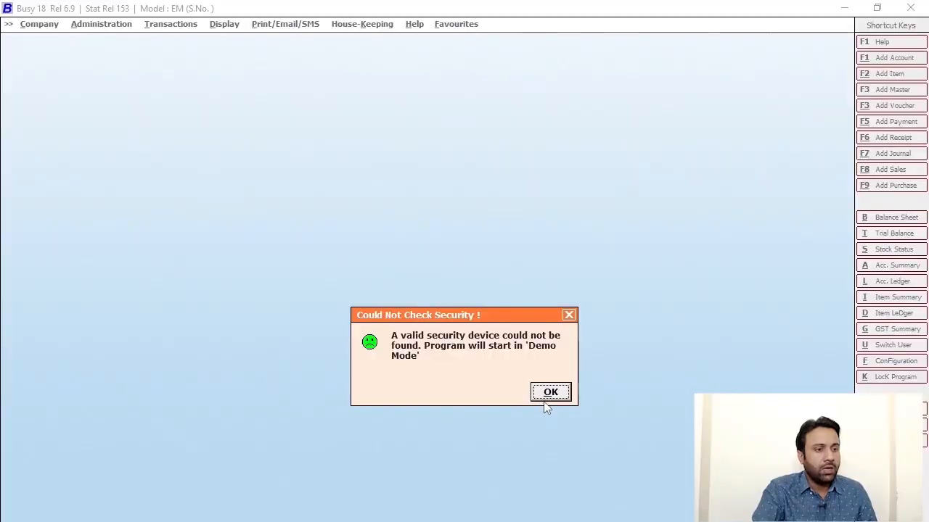
pyautogui.click(550, 392)
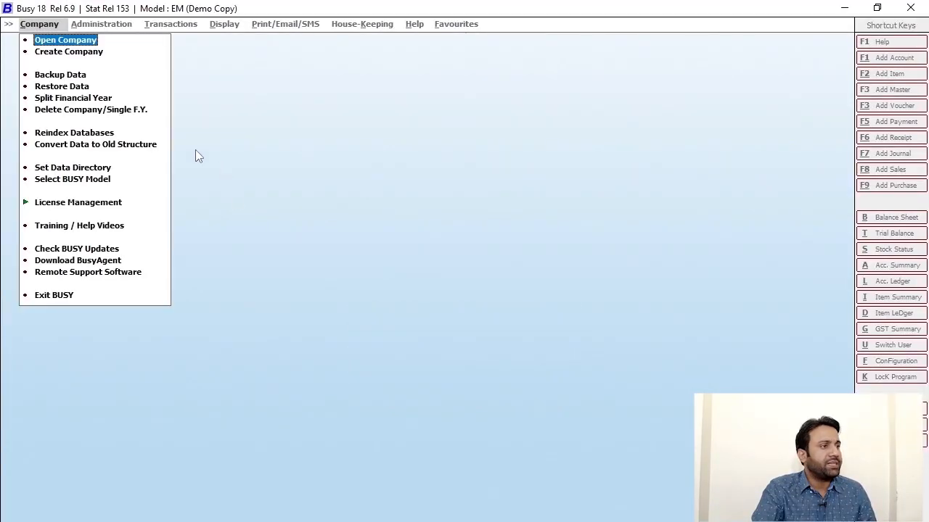
# - Open the IBTECH FORUM company, log in, and skip the dashboard
pyautogui.click(80, 42)
pyautogui.click(116, 123)
pyautogui.click(222, 352)
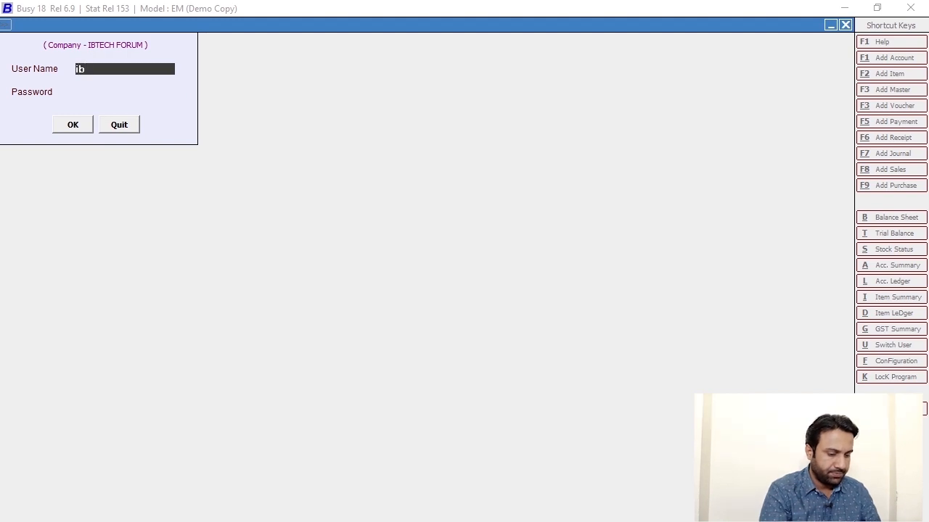
pyautogui.write('ib')
pyautogui.press('Return')
pyautogui.press('Return')
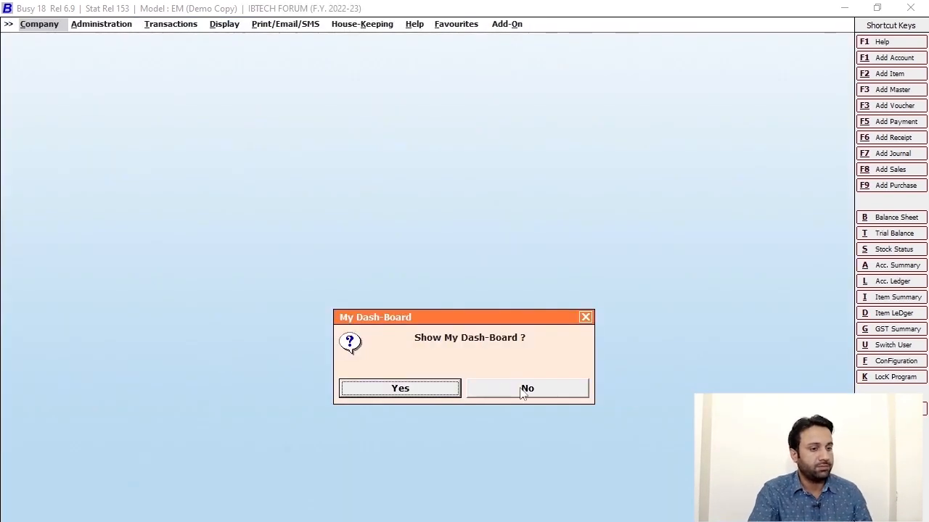
pyautogui.click(527, 388)
pyautogui.press('Escape')
pyautogui.press('Escape')
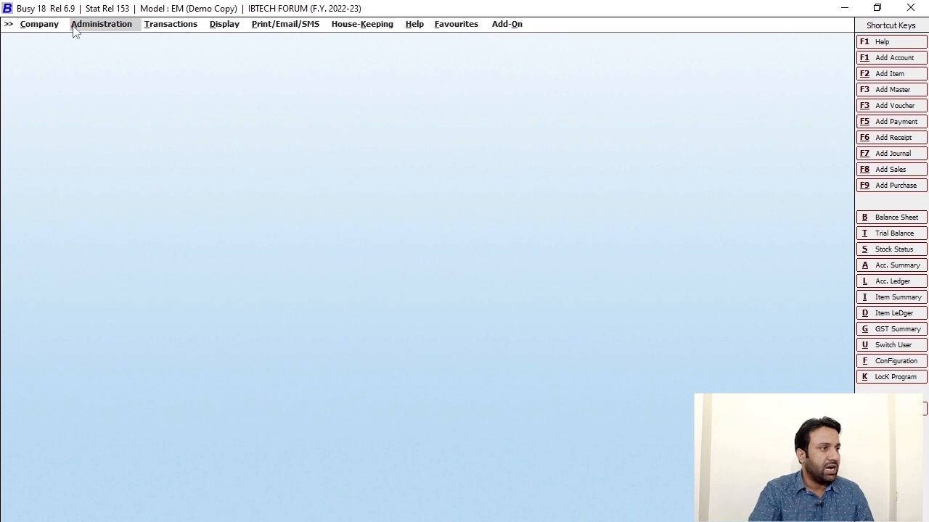
# - Open Voucher Series Configuration from Administration > Configuration
pyautogui.click(120, 27)
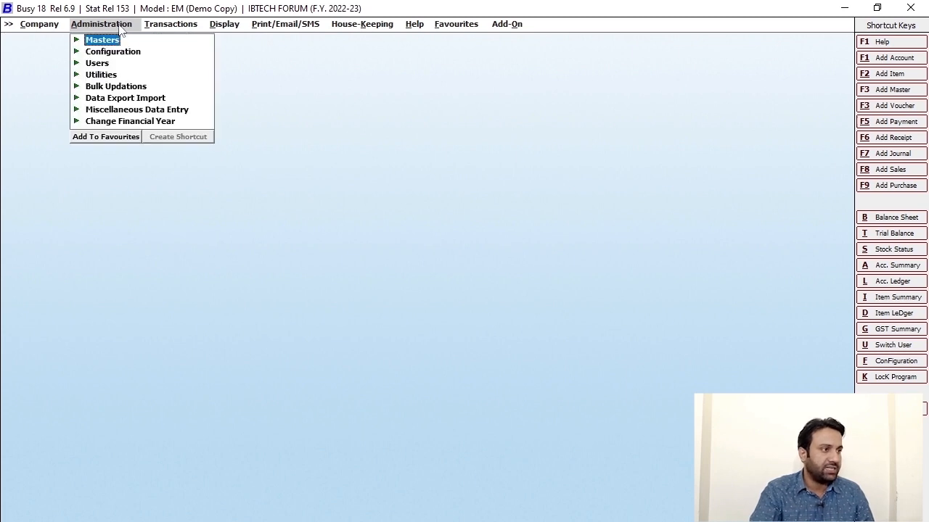
pyautogui.click(116, 53)
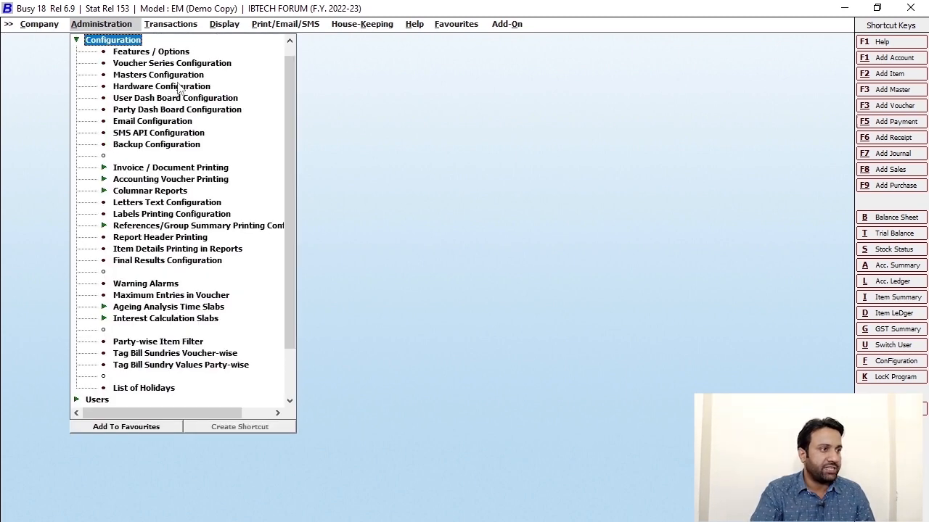
pyautogui.click(161, 64)
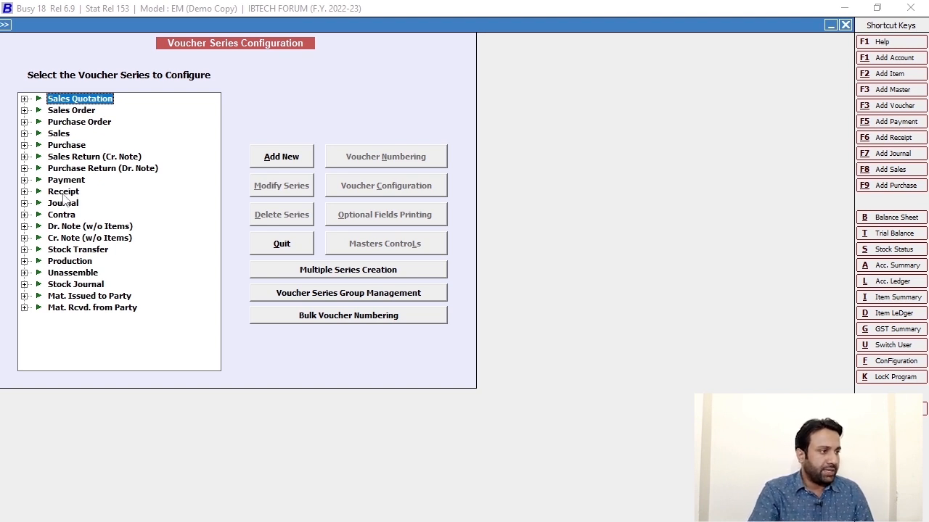
# - Verify Receipt has only the Main series, exit configuration, and open the Transactions menu
pyautogui.click(24, 192)
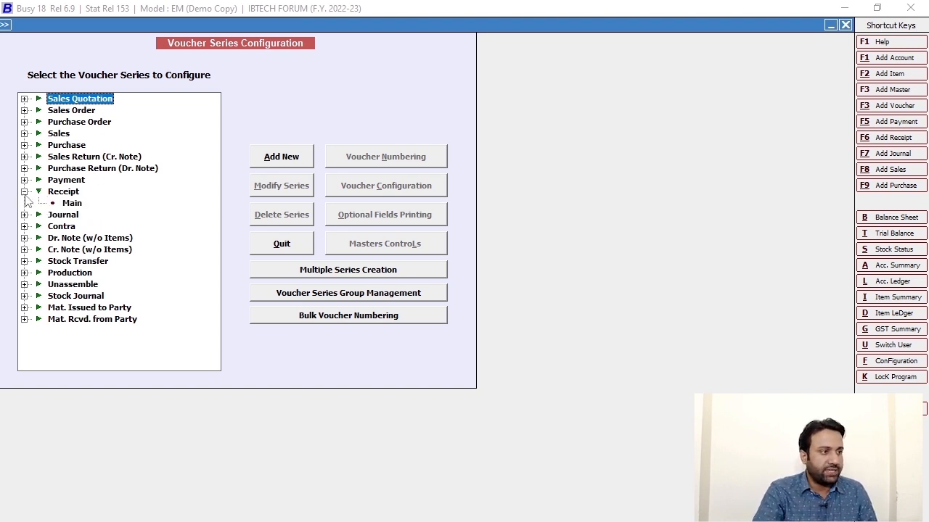
pyautogui.click(72, 203)
pyautogui.press('Escape')
pyautogui.click(160, 26)
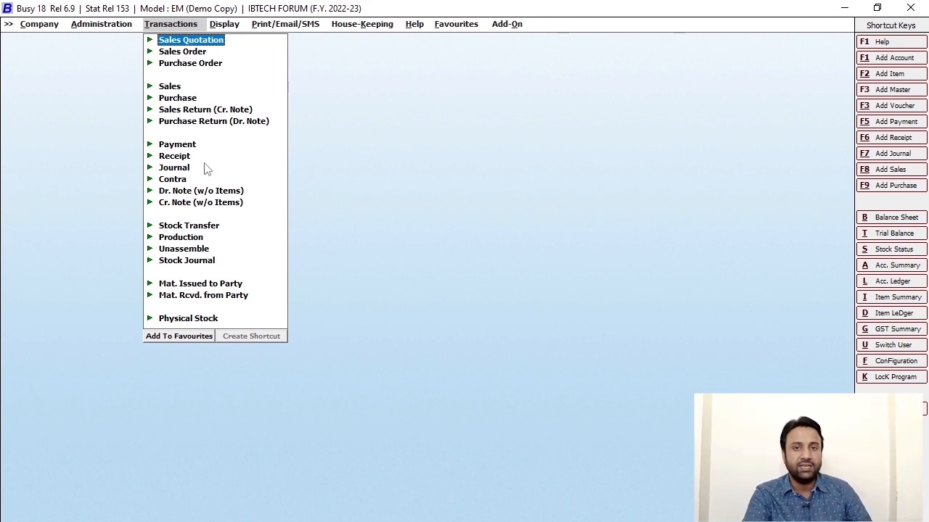
# - Start a new Receipt voucher, confirm its series list offers only Main, and close it
pyautogui.click(174, 87)
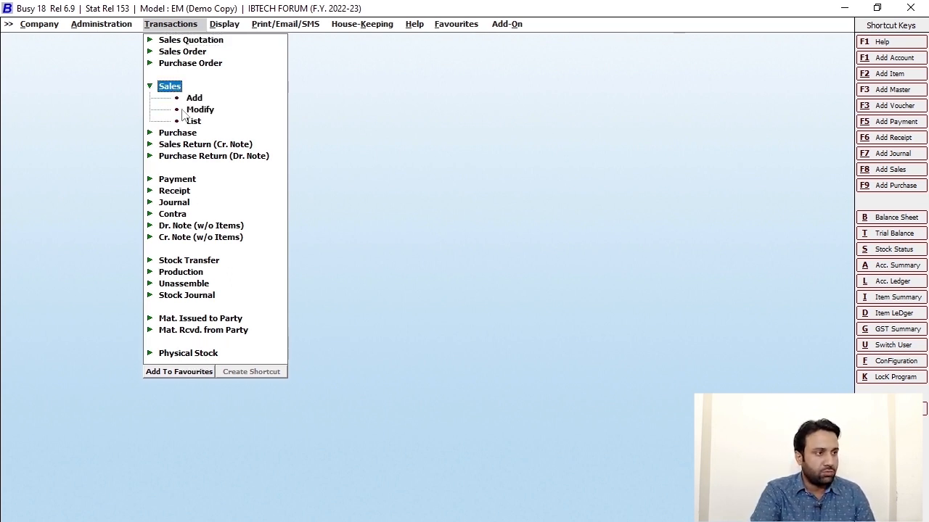
pyautogui.click(174, 156)
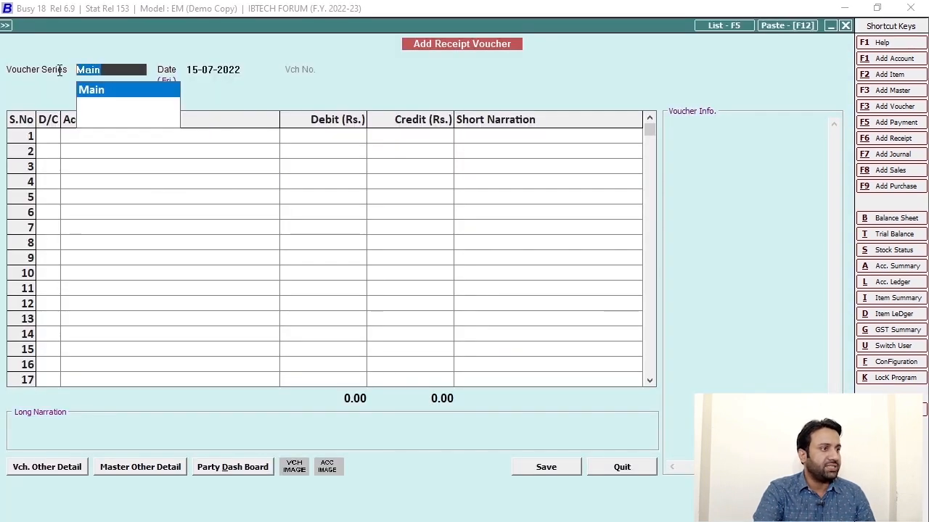
pyautogui.click(111, 70)
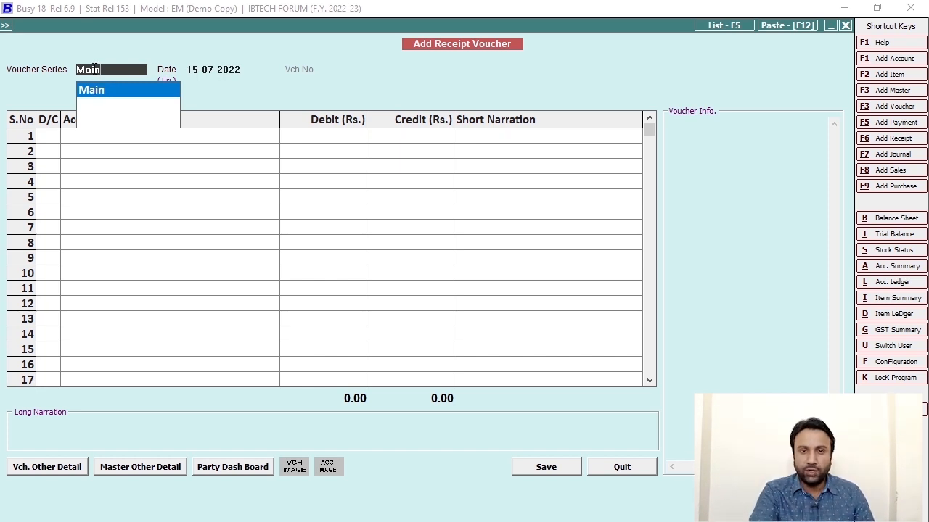
pyautogui.press('Escape')
pyautogui.press('Escape')
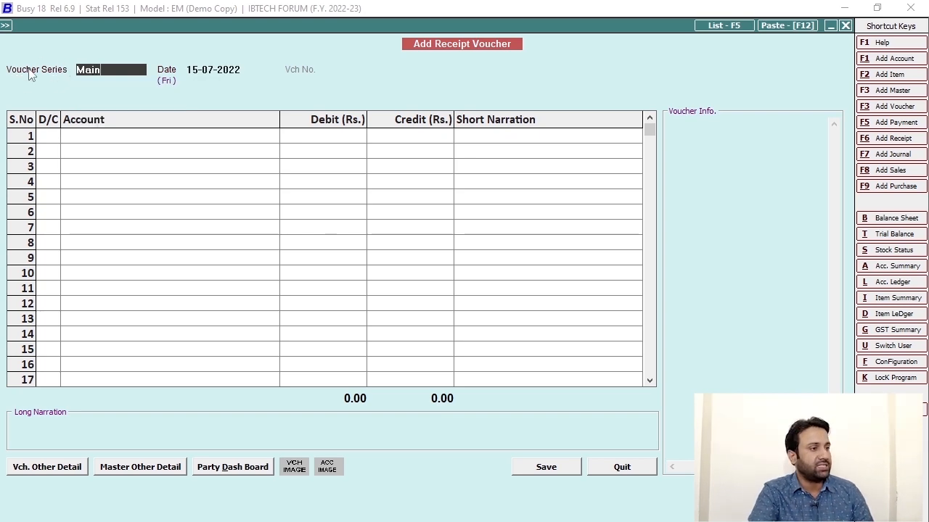
# - Reopen Voucher Series Configuration through Administration > Configuration
pyautogui.press('Escape')
pyautogui.press('Escape')
pyautogui.click(103, 27)
pyautogui.click(112, 53)
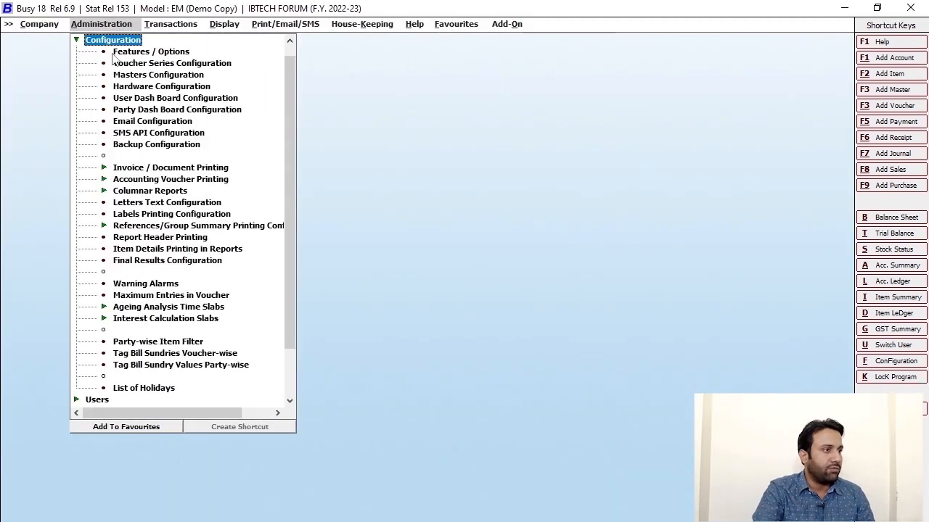
pyautogui.doubleClick(169, 53)
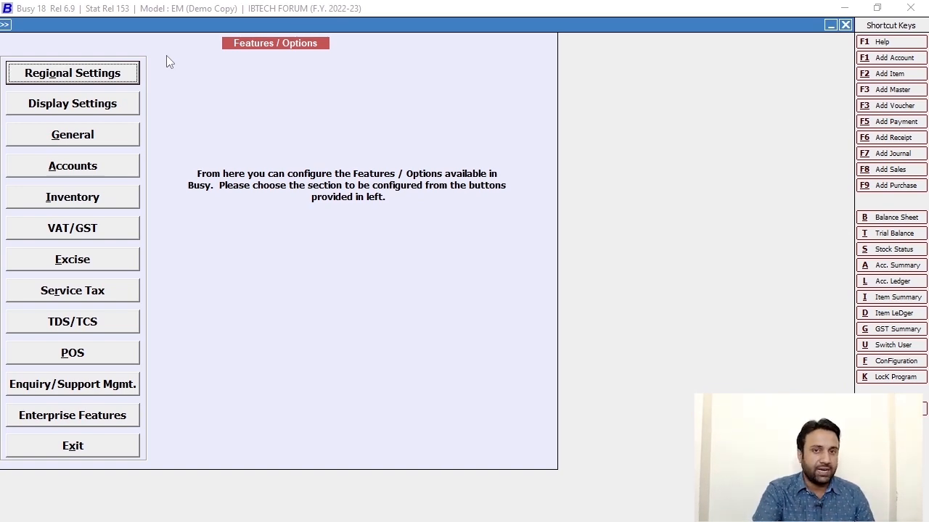
pyautogui.press('Escape')
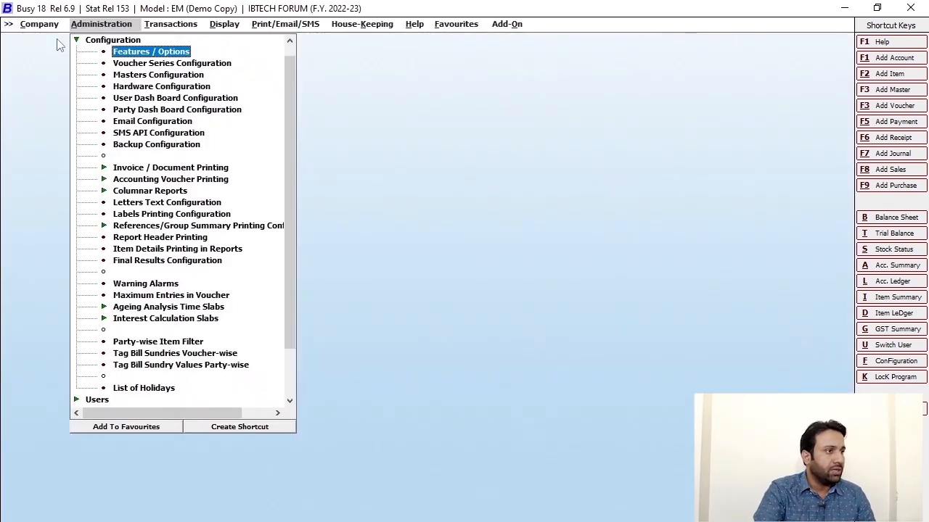
pyautogui.doubleClick(132, 64)
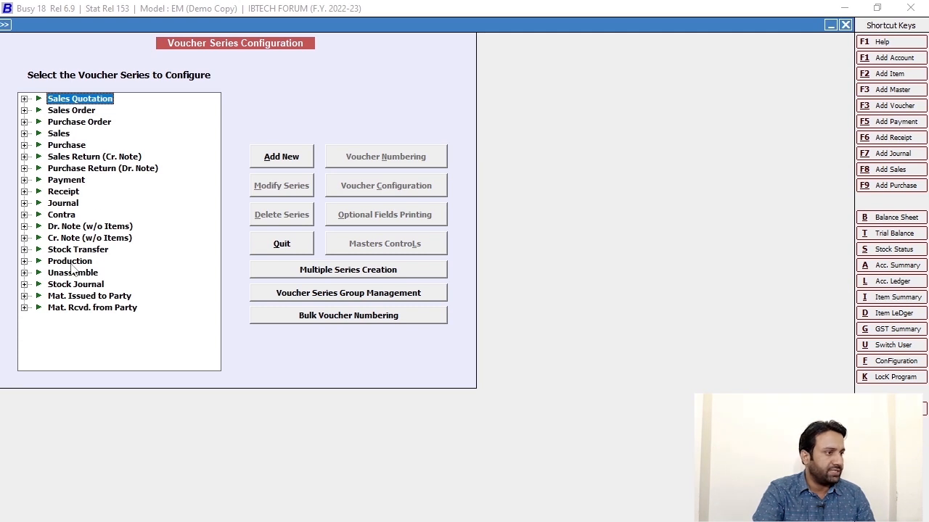
# - Add Receipt voucher series SRB and PRA
pyautogui.click(68, 192)
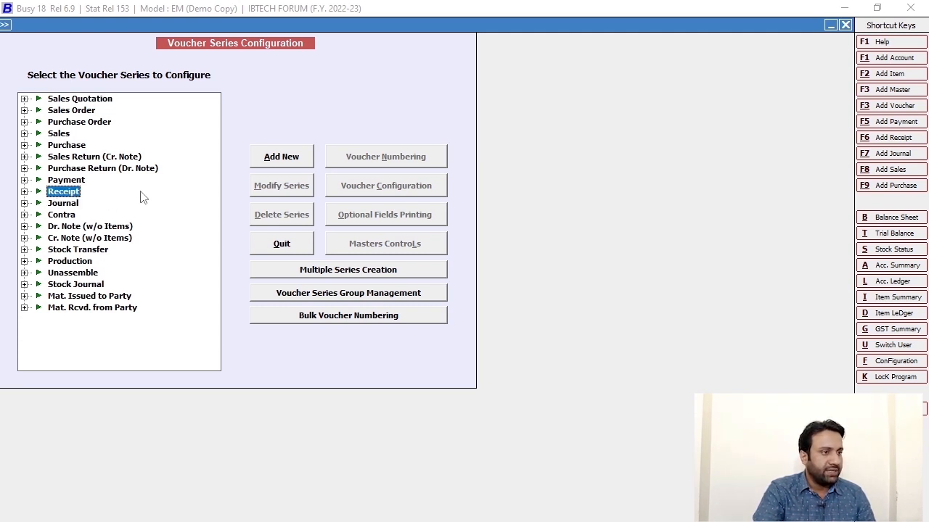
pyautogui.click(294, 161)
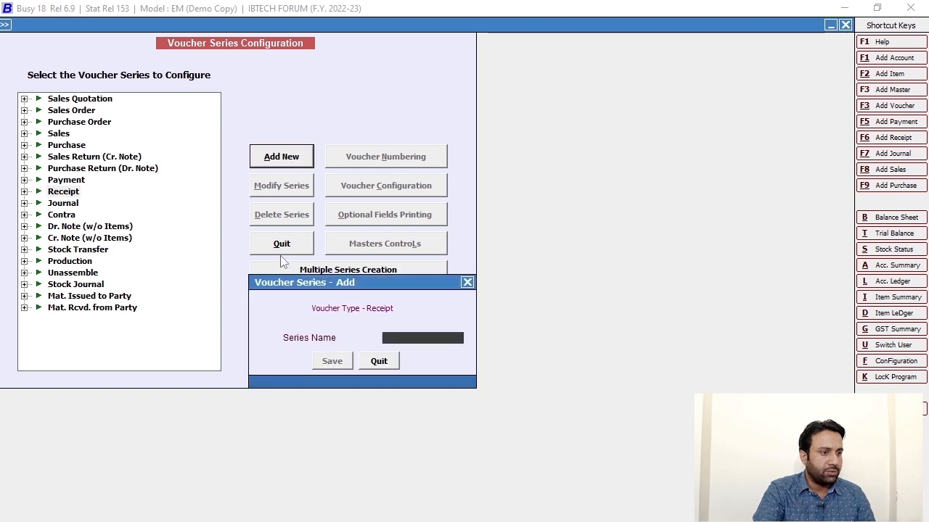
pyautogui.write('SRB')
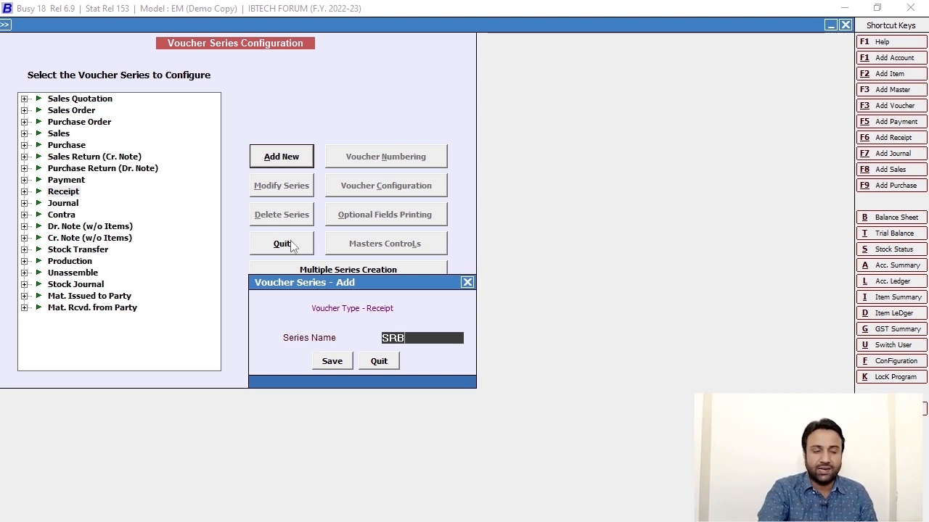
pyautogui.click(330, 363)
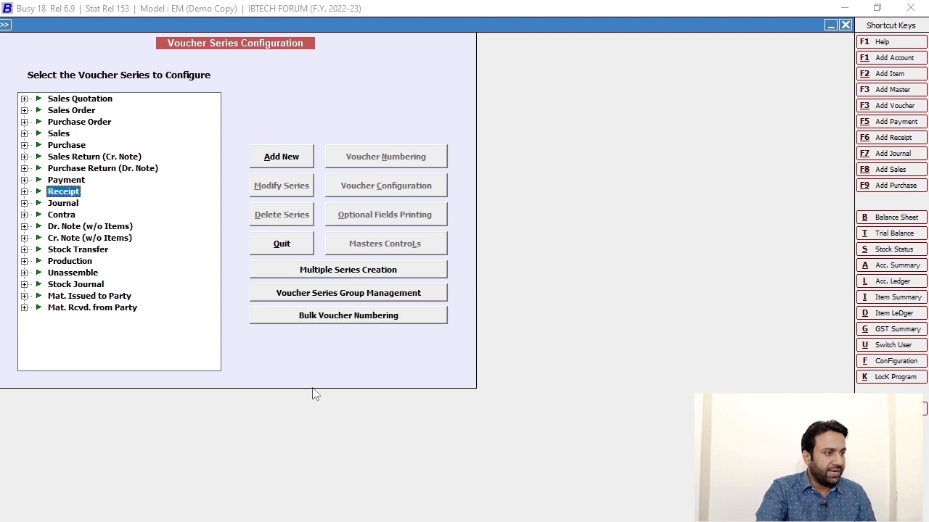
pyautogui.click(284, 160)
pyautogui.write('PRA')
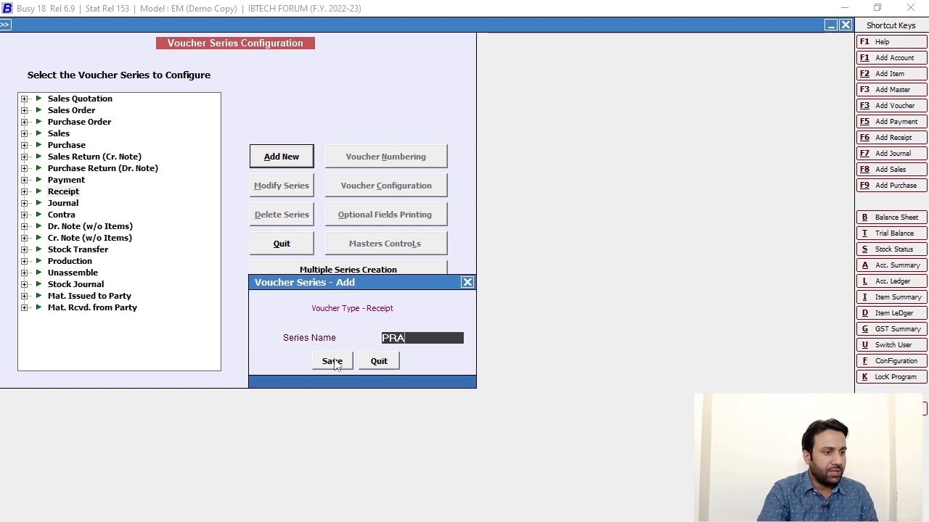
pyautogui.click(333, 362)
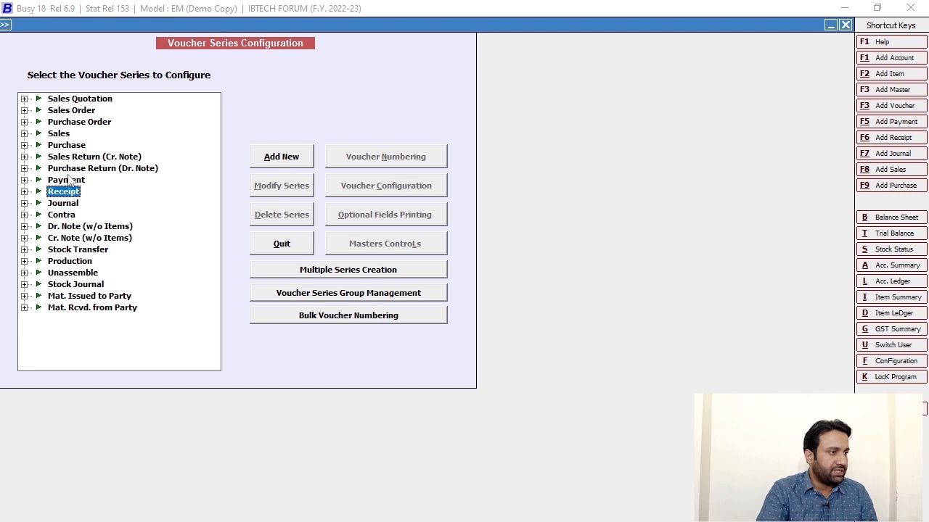
# - Add Receipt voucher series KPRA, IST and BRA
pyautogui.click(280, 160)
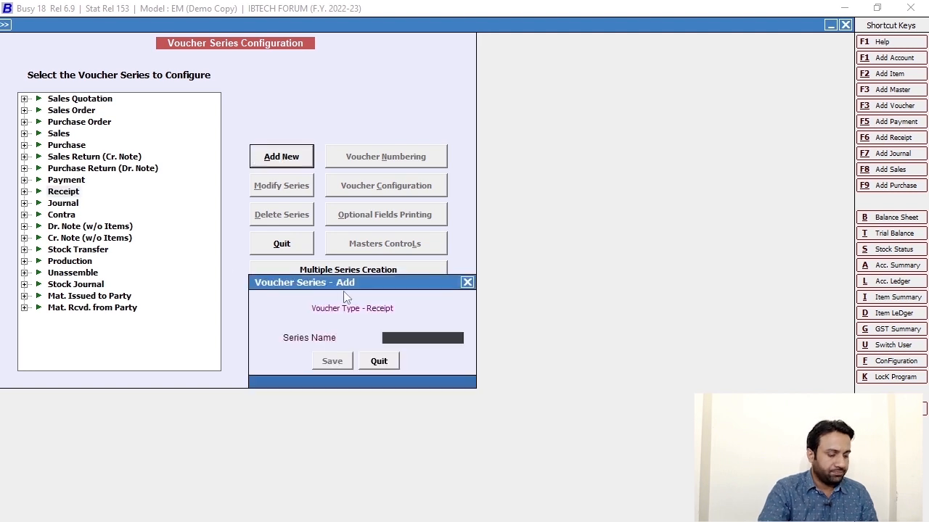
pyautogui.write('KPRA')
pyautogui.click(341, 363)
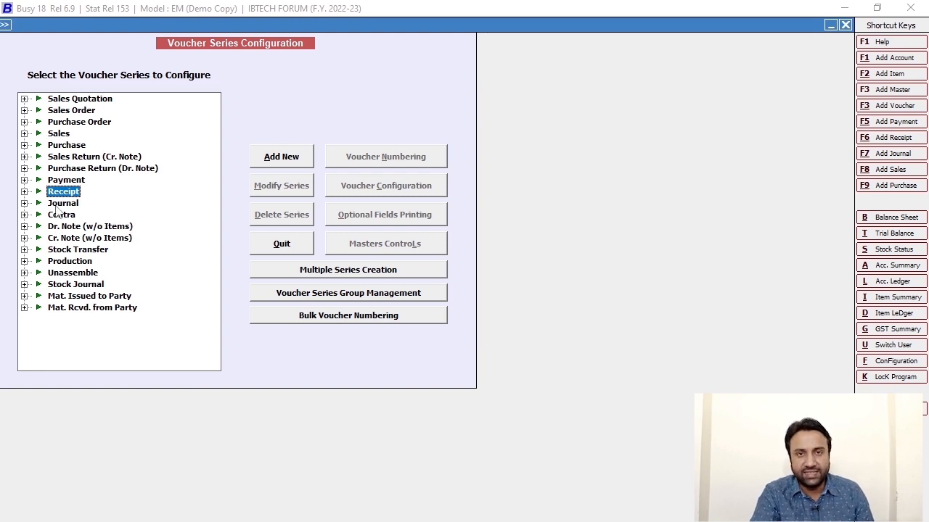
pyautogui.click(280, 158)
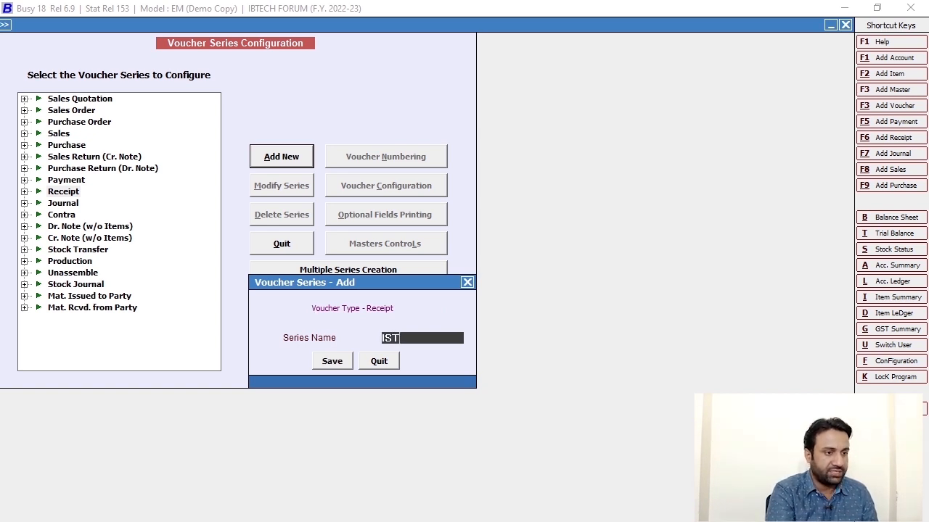
pyautogui.click(330, 366)
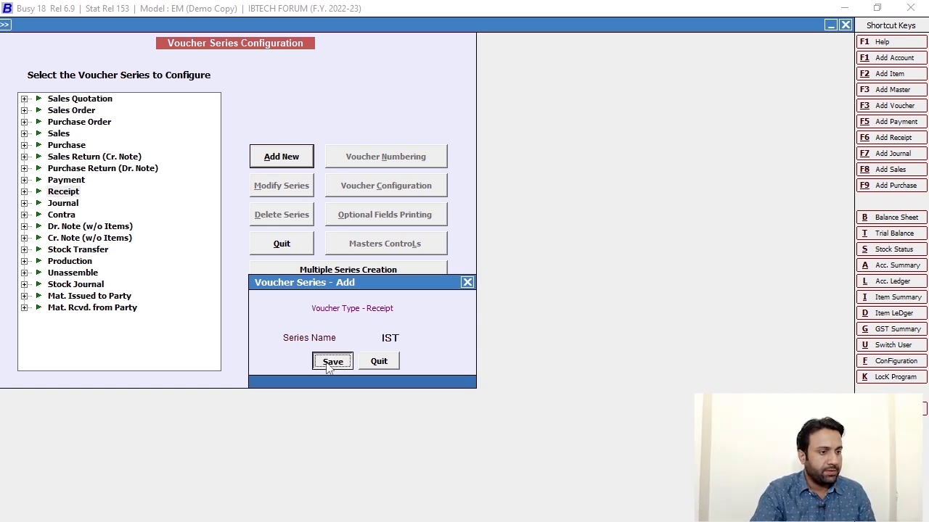
pyautogui.click(281, 159)
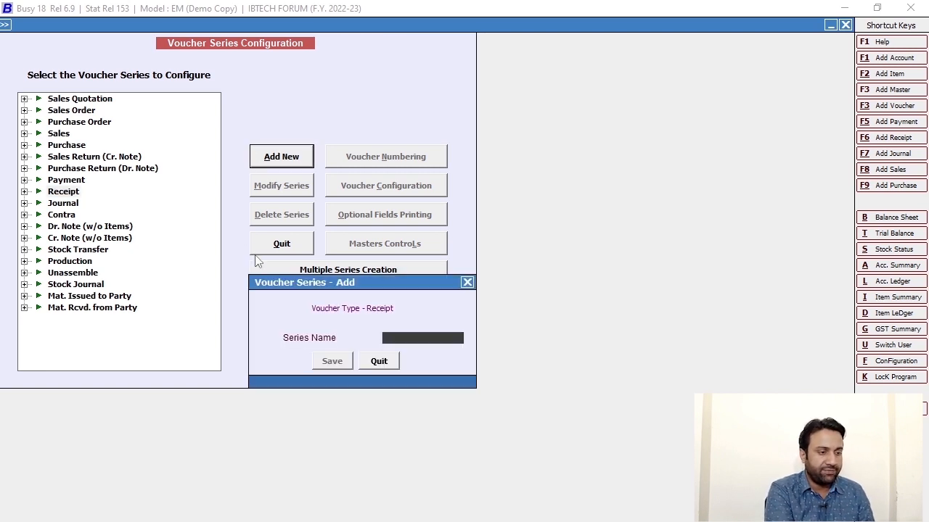
pyautogui.write('BR')
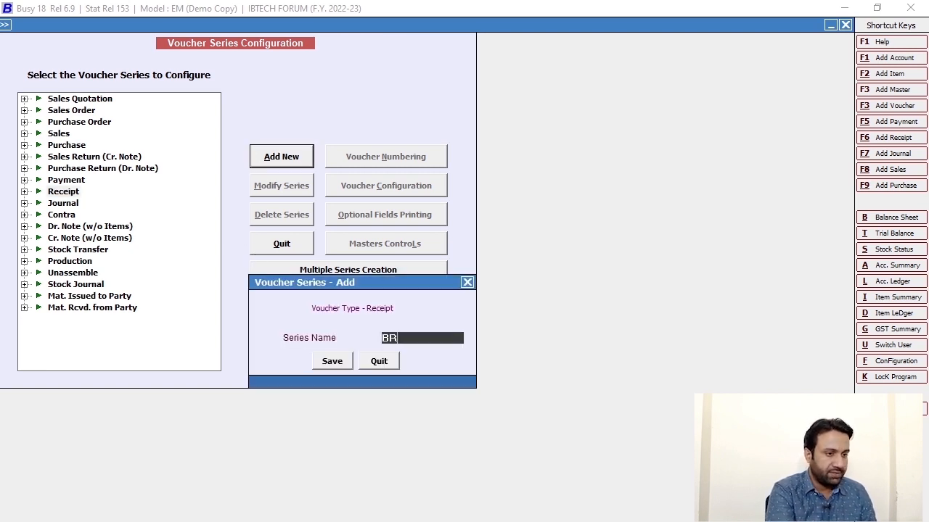
pyautogui.click(330, 361)
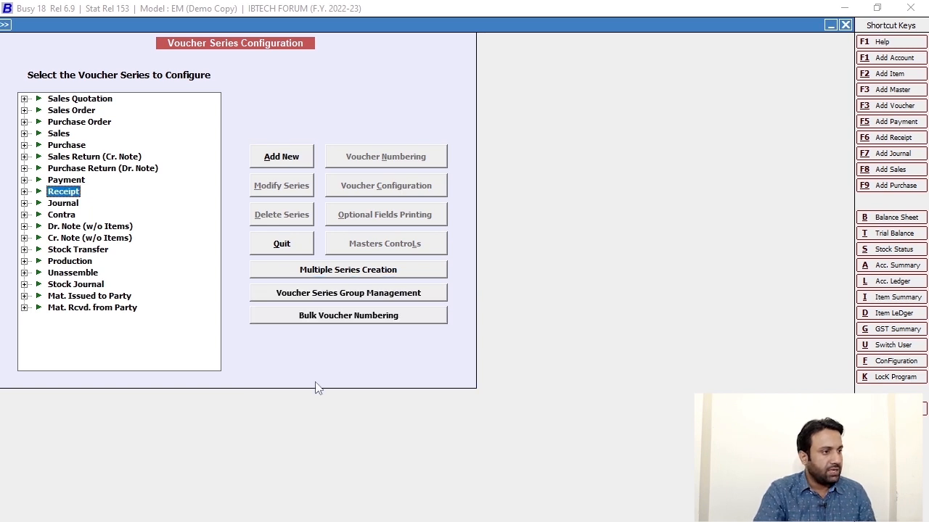
# - Open the SRB Receipt series in Modify Series and check its 13% rate in the Taxes Detail sheet
pyautogui.click(24, 191)
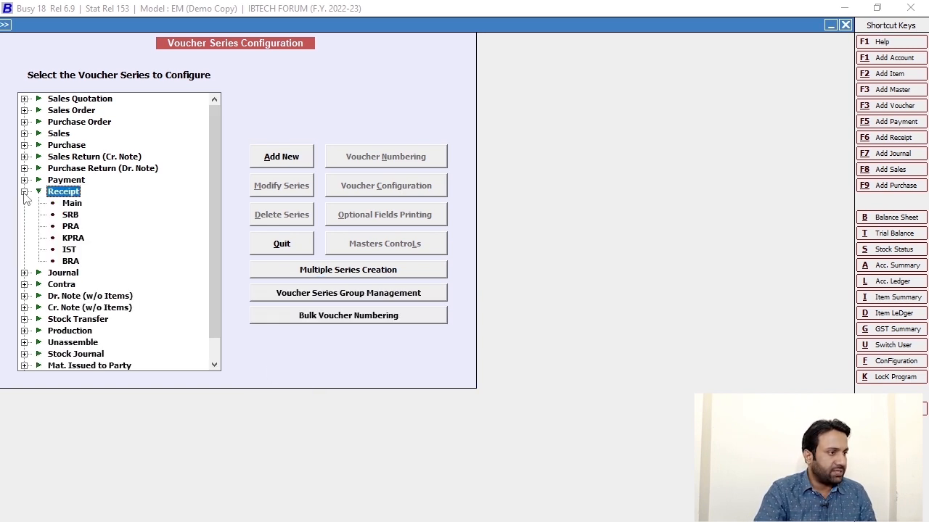
pyautogui.click(76, 217)
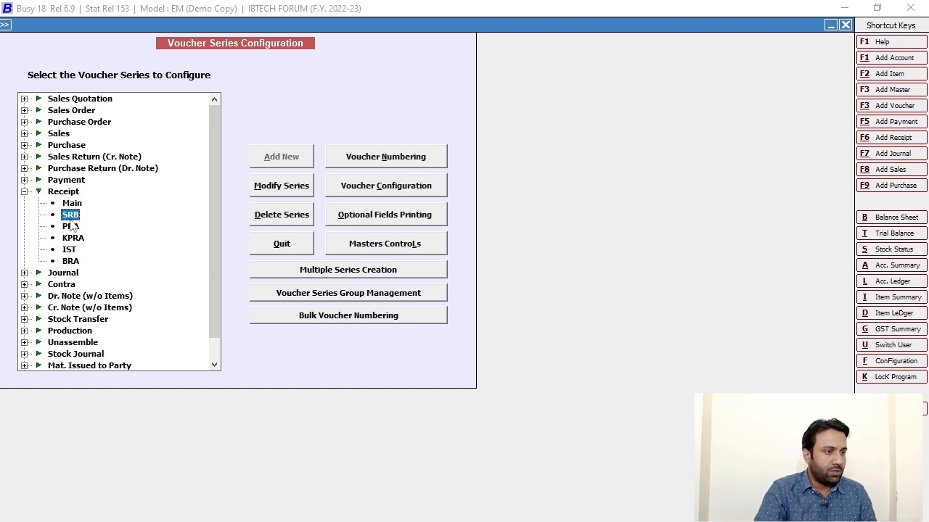
pyautogui.click(290, 186)
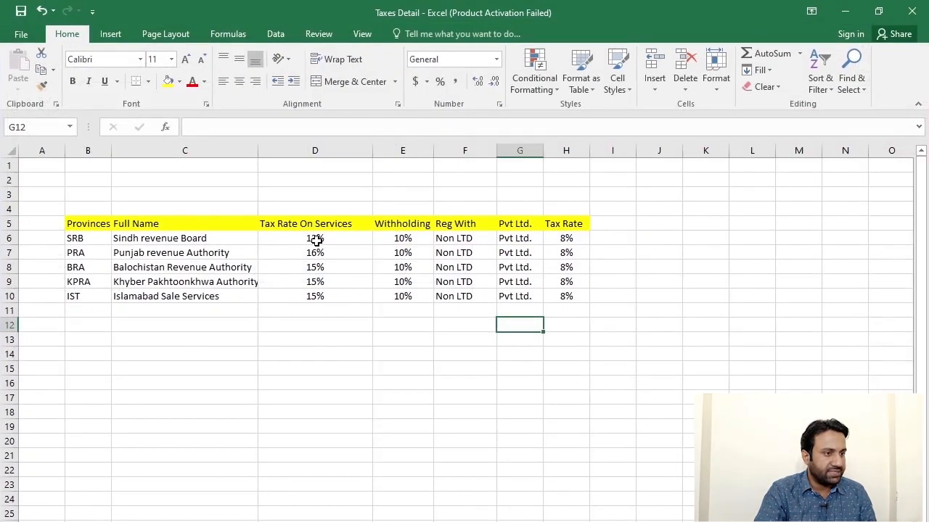
pyautogui.click(312, 239)
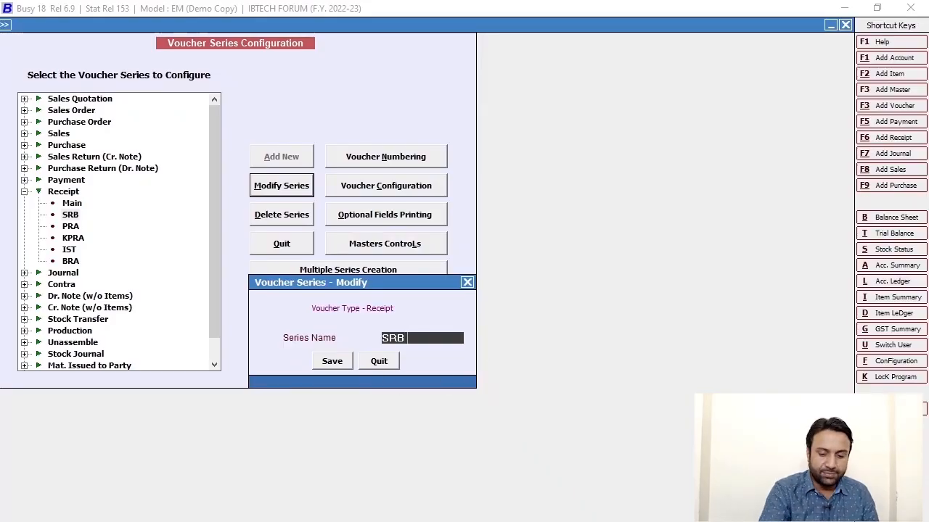
# - Rename SRB to SRB 13% and, after checking the tax sheet, PRA to PRA 16%
pyautogui.write('3%')
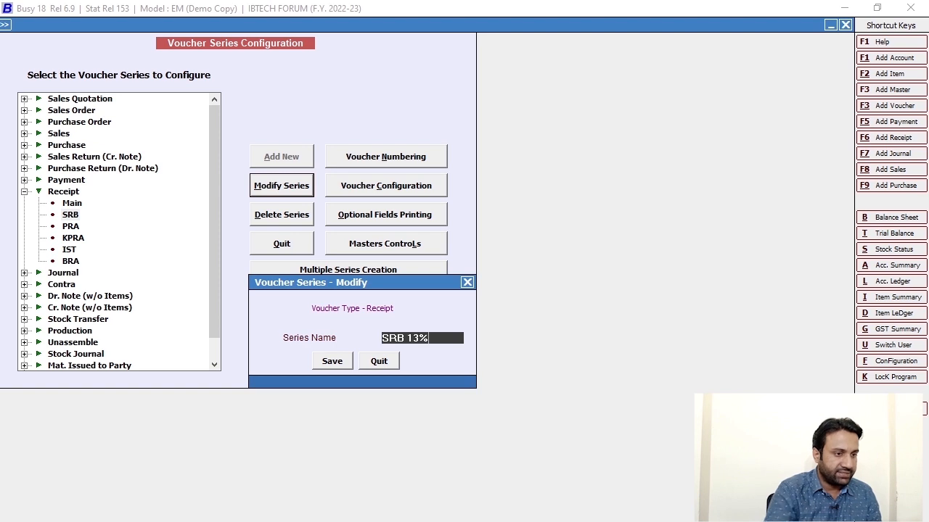
pyautogui.click(323, 360)
pyautogui.click(75, 228)
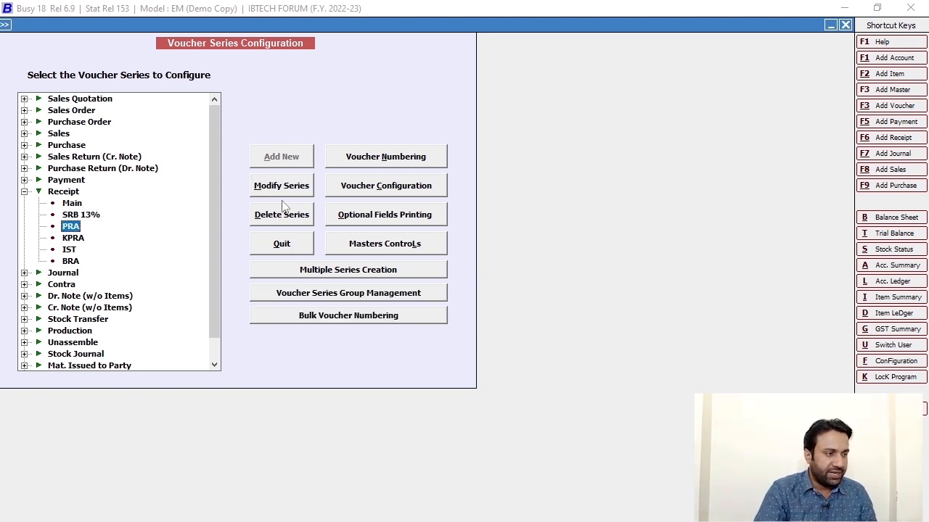
pyautogui.click(468, 521)
pyautogui.moveTo(189, 253); pyautogui.dragTo(366, 252)
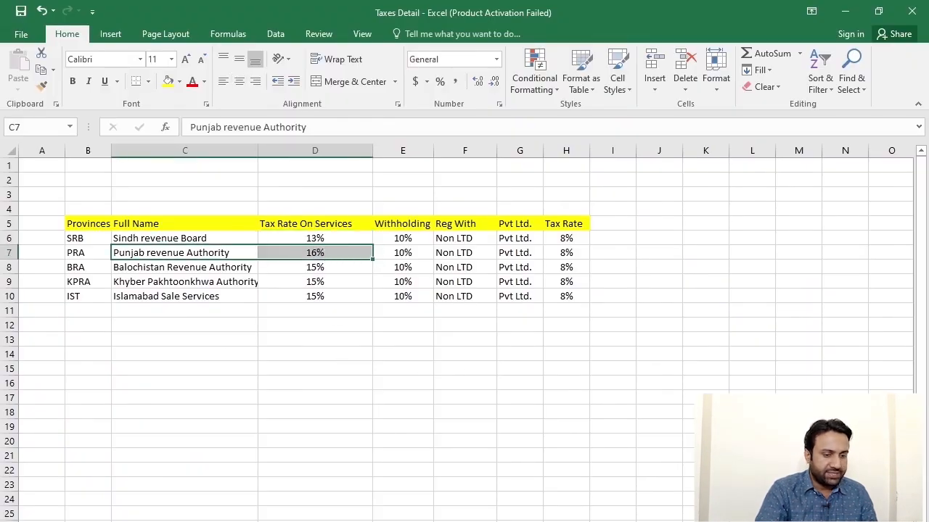
pyautogui.hotkey('alt', 'Tab')
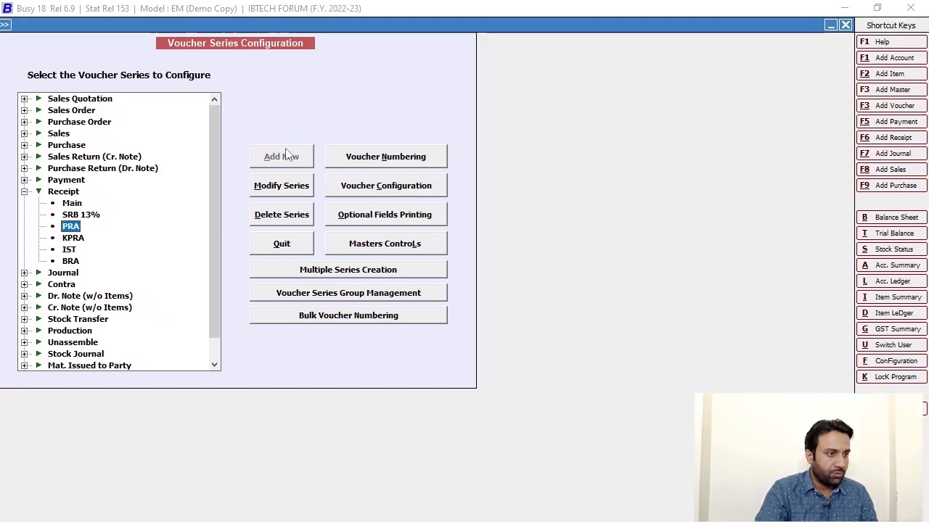
pyautogui.click(288, 187)
pyautogui.write('16')
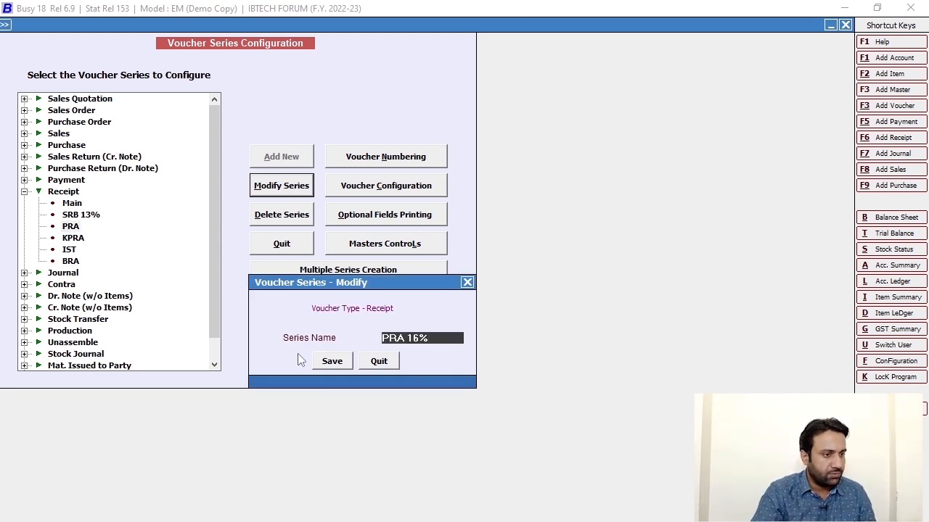
pyautogui.click(328, 361)
# - Look up KPRA's 15% rate in the tax sheet and open KPRA for renaming
pyautogui.click(80, 239)
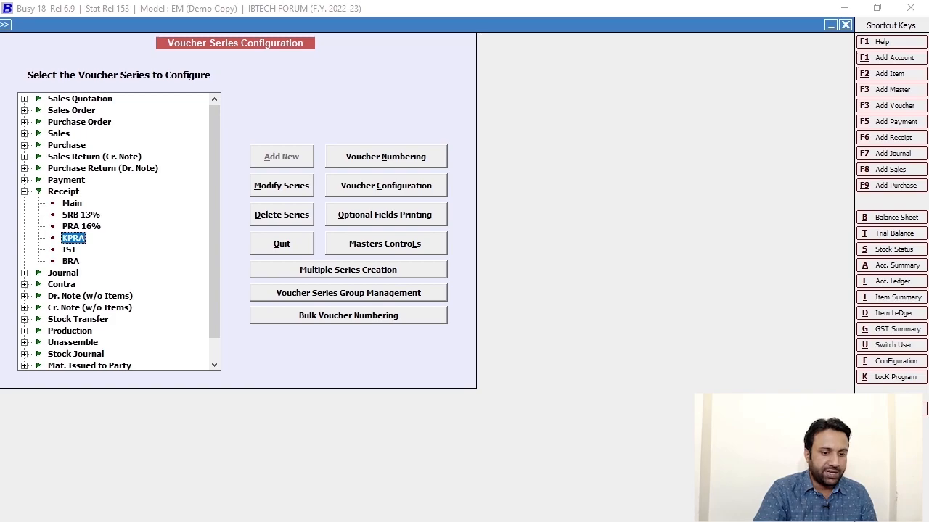
pyautogui.hotkey('alt', 'Tab')
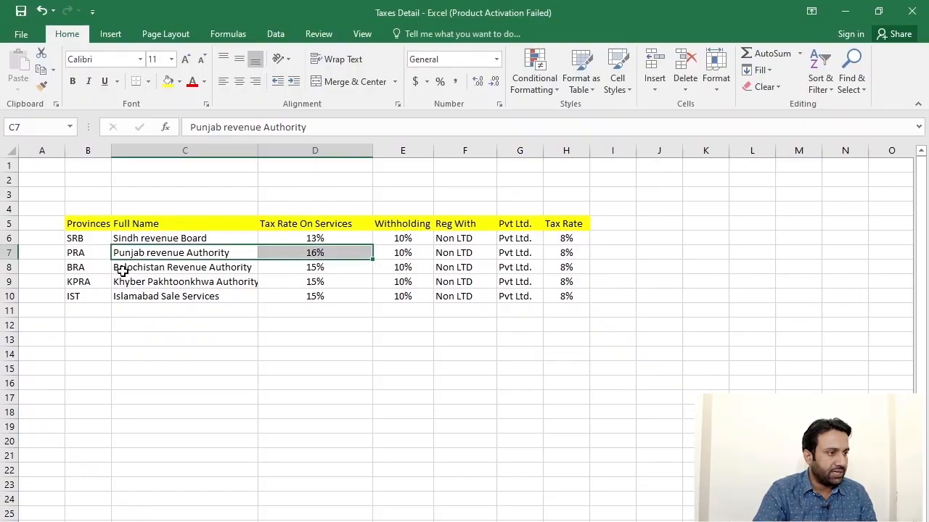
pyautogui.moveTo(108, 280); pyautogui.dragTo(350, 284)
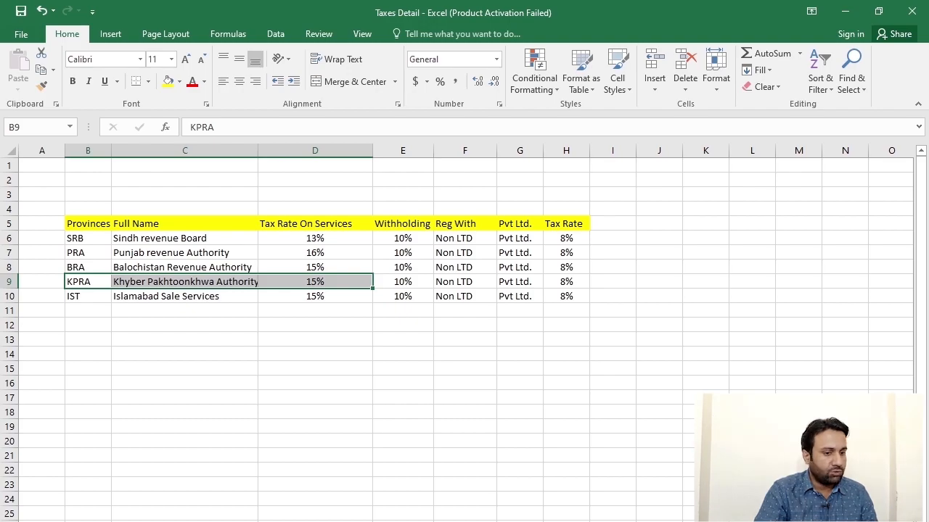
pyautogui.hotkey('alt', 'Tab')
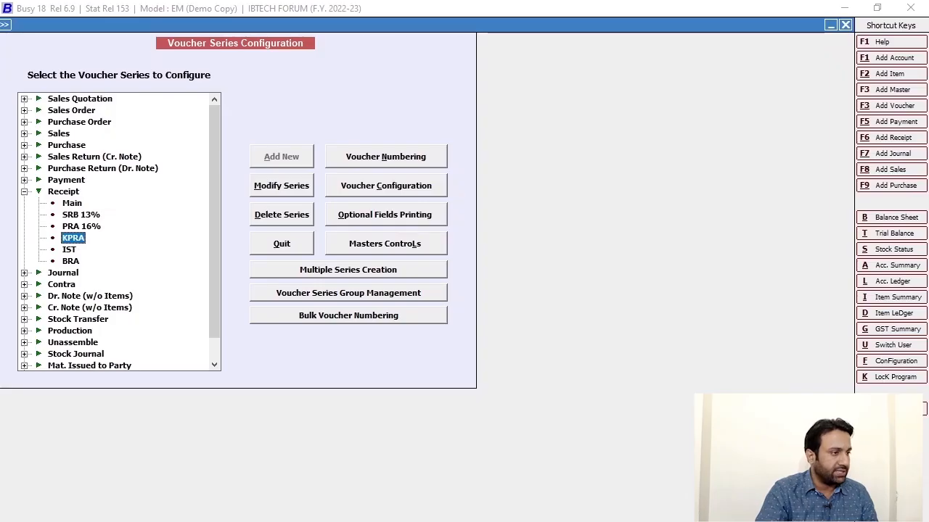
pyautogui.click(289, 191)
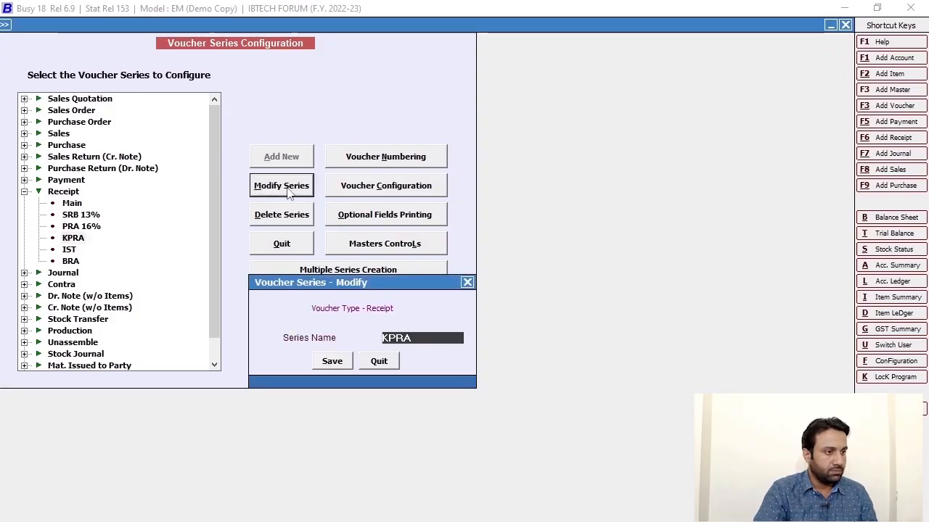
# - Rename the KPRA and IST series to KPRA 15% and IST 15%
pyautogui.press('Escape')
pyautogui.click(289, 190)
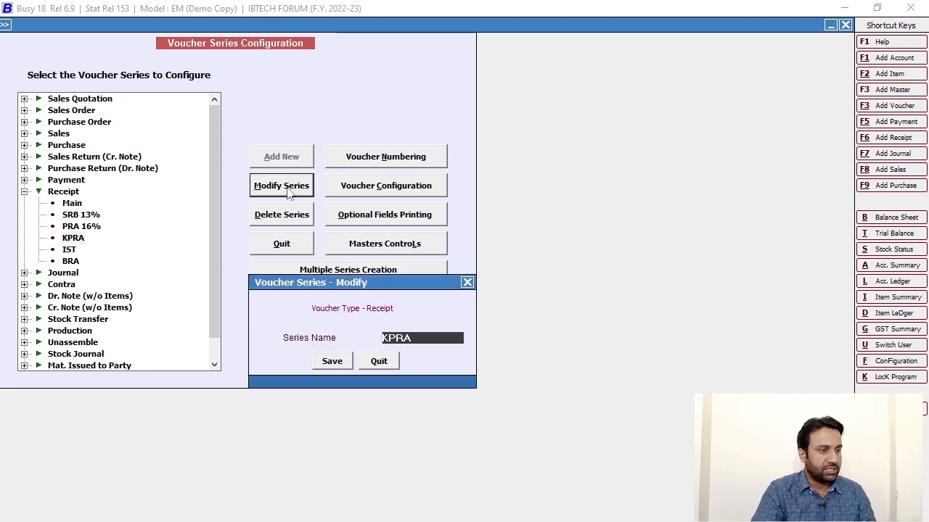
pyautogui.write('15%')
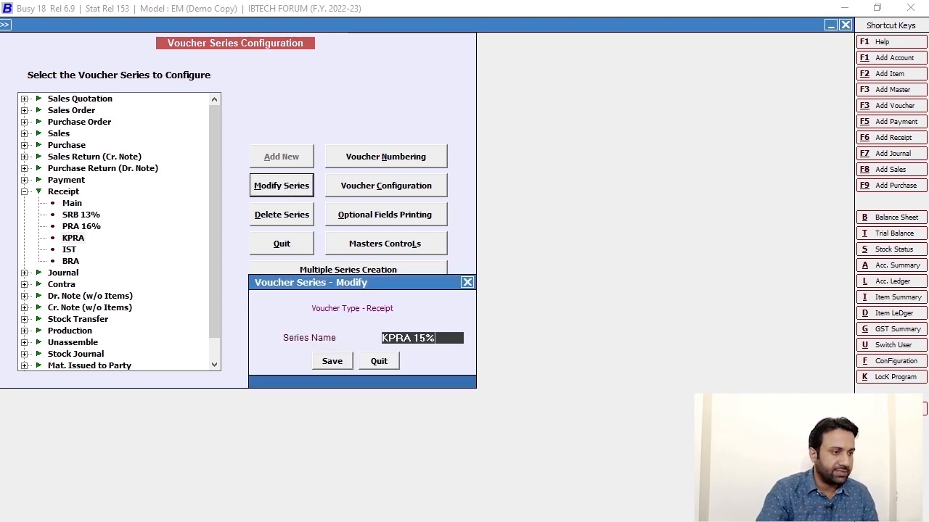
pyautogui.click(347, 360)
pyautogui.click(70, 252)
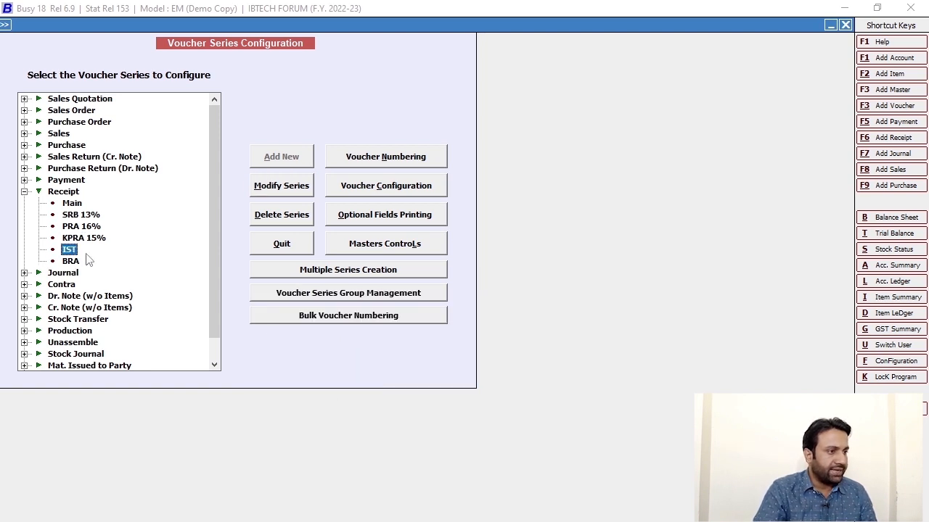
pyautogui.click(280, 187)
pyautogui.write('15')
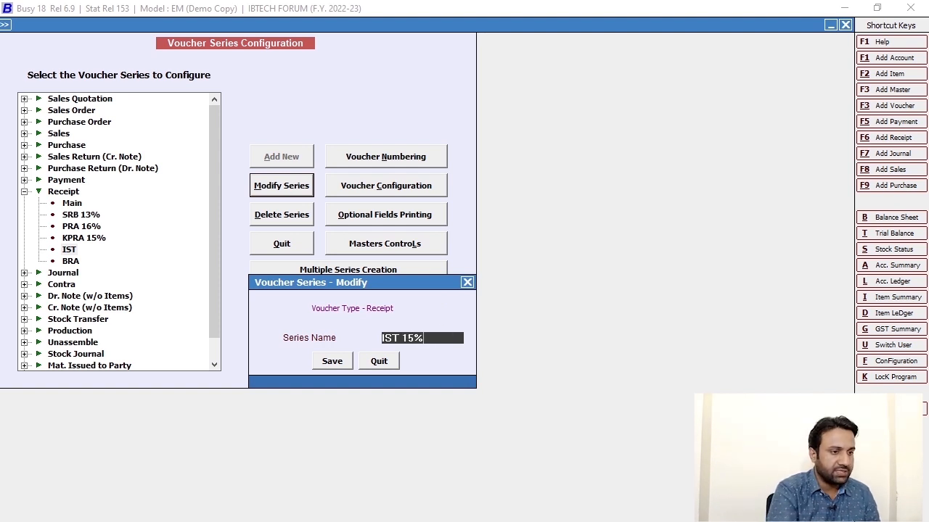
pyautogui.click(335, 362)
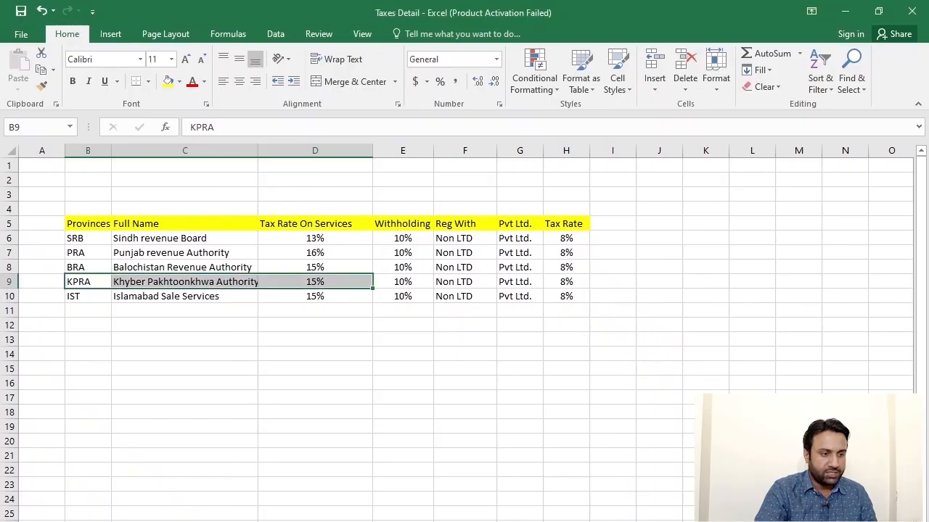
# - Rename BRA to BRA 15% and close the voucher series configuration
pyautogui.moveTo(87, 270); pyautogui.dragTo(336, 268)
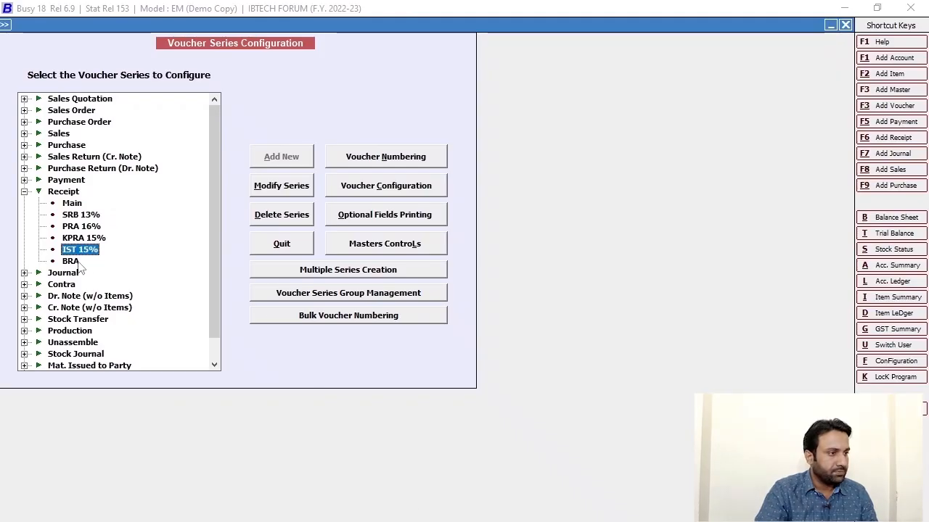
pyautogui.click(73, 261)
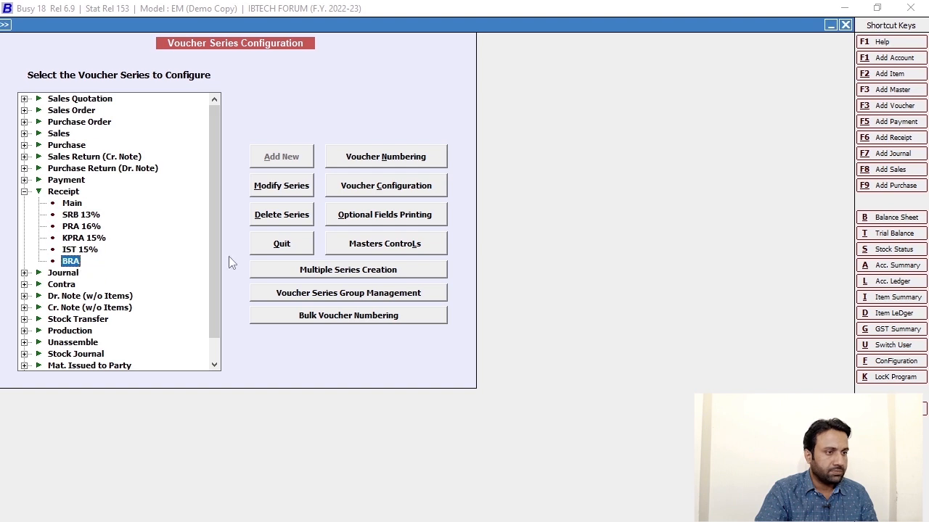
pyautogui.click(280, 188)
pyautogui.press('BackSpace')
pyautogui.write('15')
pyautogui.press('BackSpace')
pyautogui.press('BackSpace')
pyautogui.write('BR')
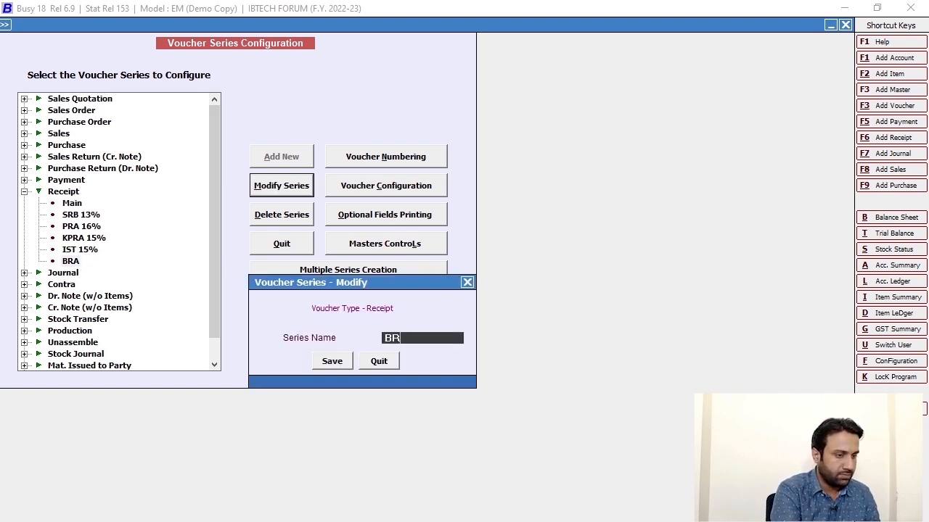
pyautogui.write('A 15%')
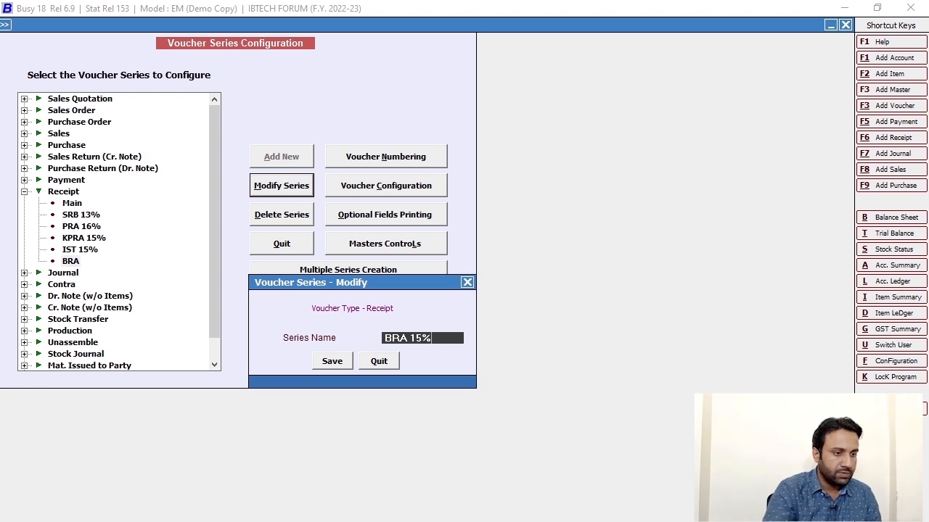
pyautogui.click(330, 362)
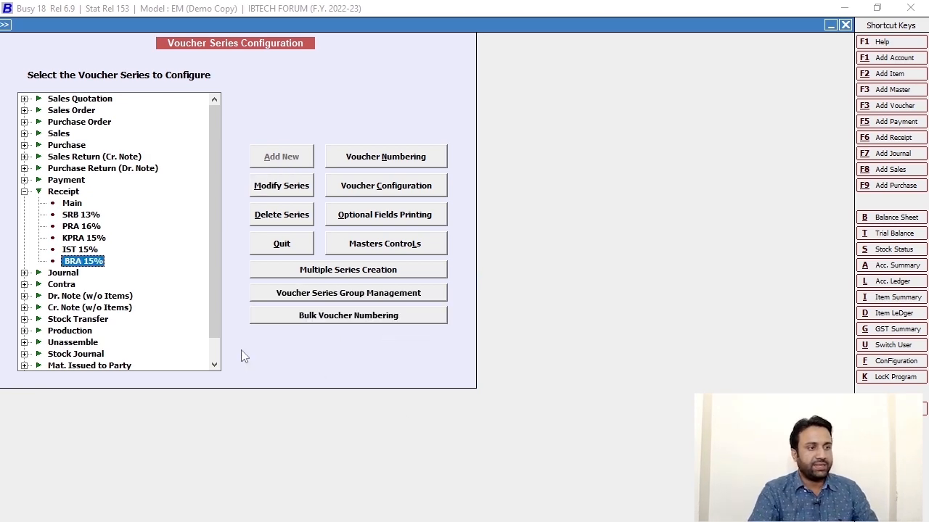
pyautogui.press('Escape')
pyautogui.press('Escape')
pyautogui.press('Escape')
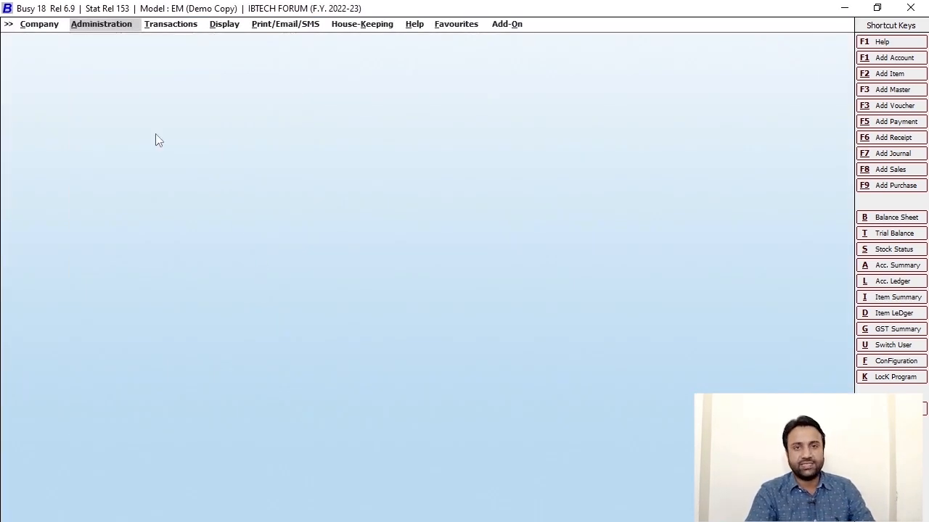
# - Start a new receipt voucher from Transactions > Receipt > Add
pyautogui.click(181, 26)
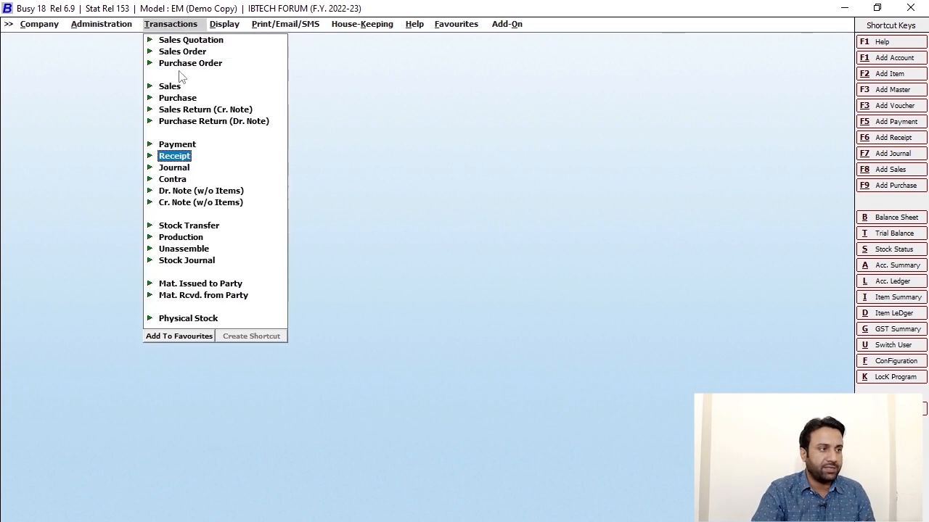
pyautogui.click(176, 159)
pyautogui.click(198, 169)
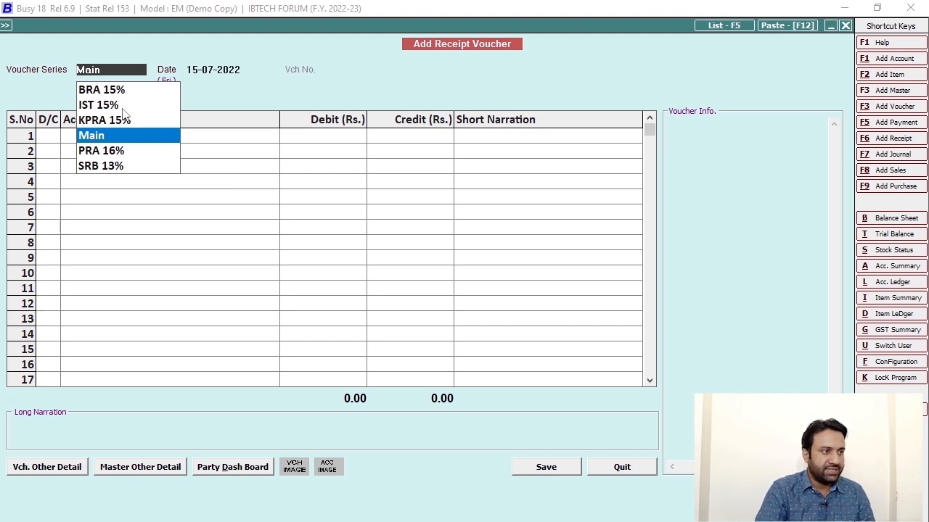
# - Choose PRA 16% as the voucher series and switch to the Excel Taxes Detail sheet
pyautogui.click(97, 151)
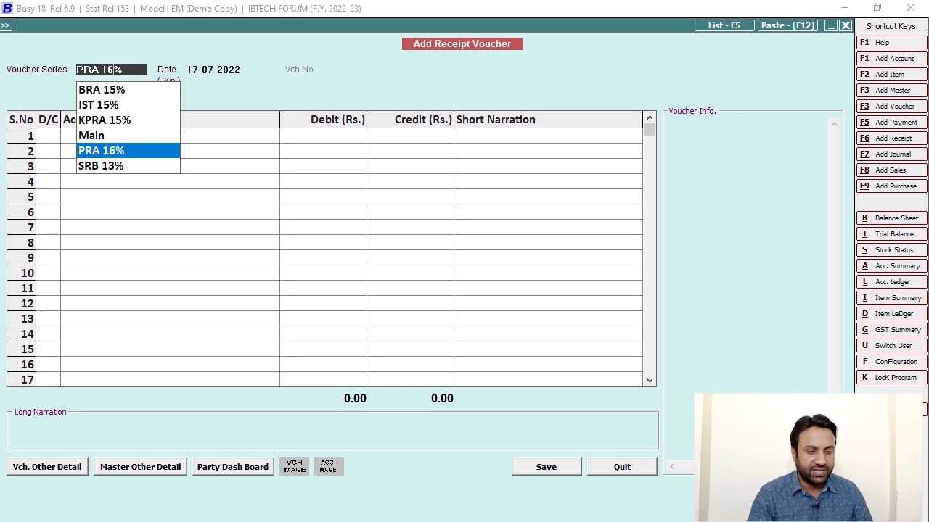
pyautogui.hotkey('alt', 'Tab')
# - Review PRA's row in Excel (10% withholding, 8% tax), then keep PRA 16% as the series
pyautogui.click(308, 351)
pyautogui.click(243, 254)
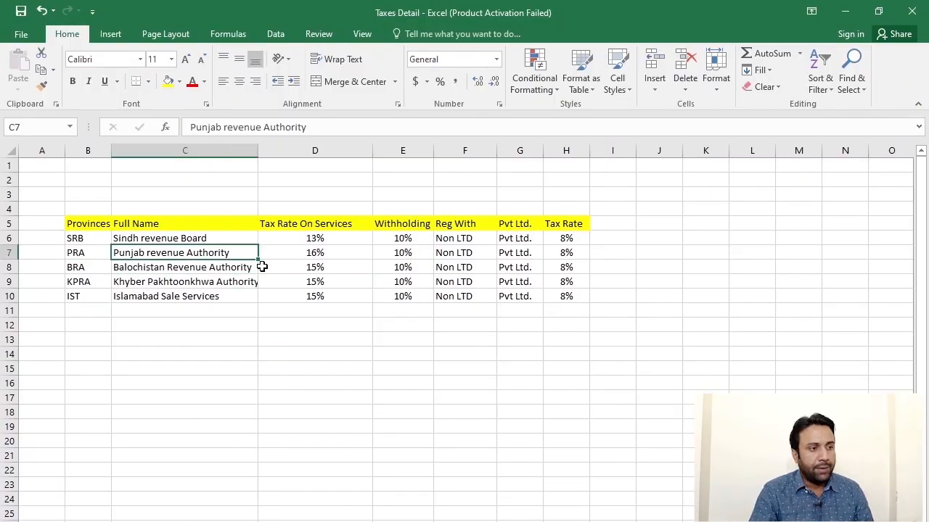
pyautogui.click(417, 254)
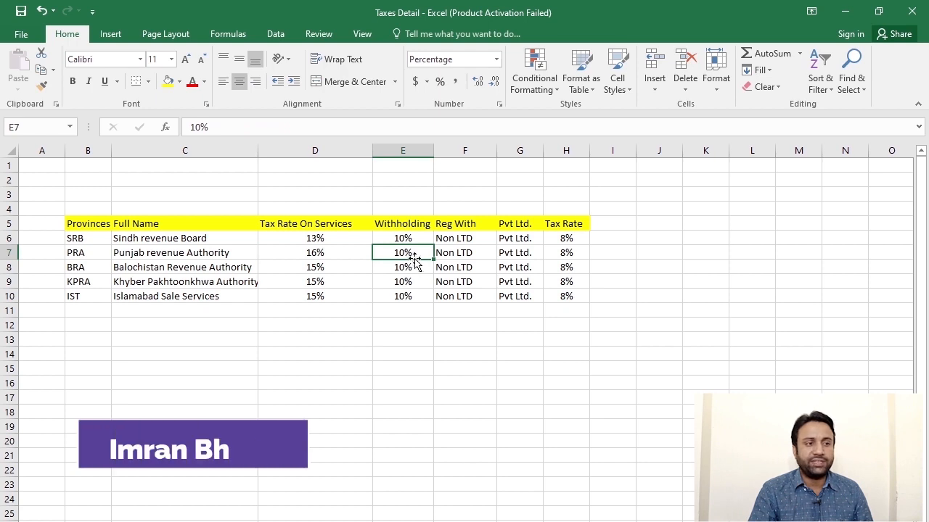
pyautogui.moveTo(417, 254); pyautogui.dragTo(475, 253)
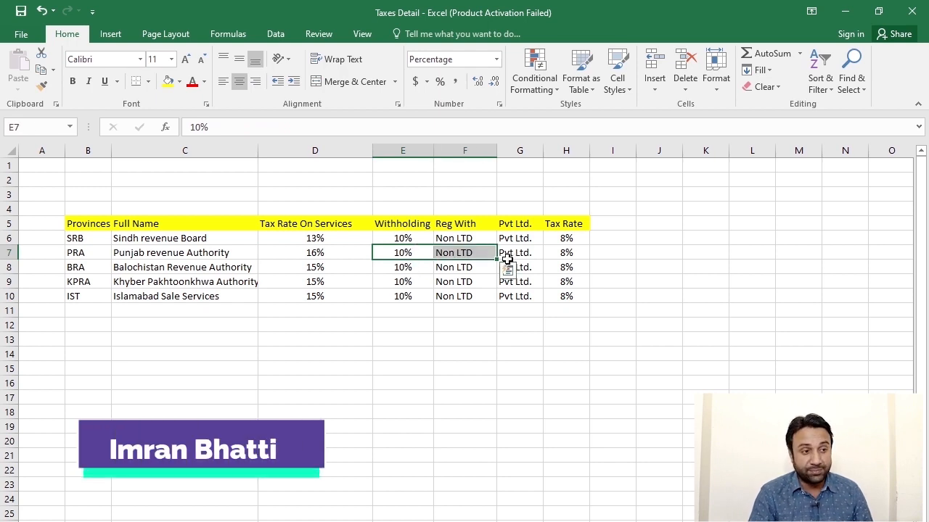
pyautogui.click(507, 252)
pyautogui.click(562, 253)
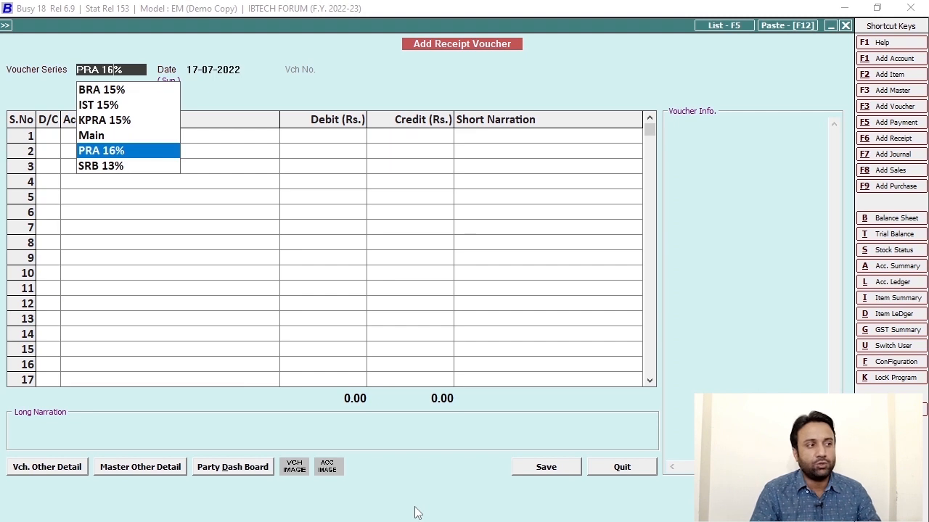
pyautogui.press('Return')
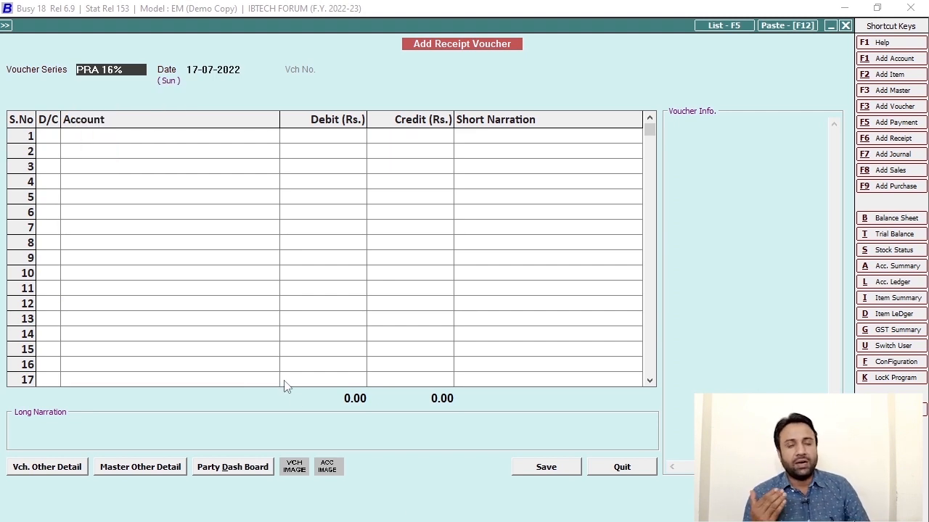